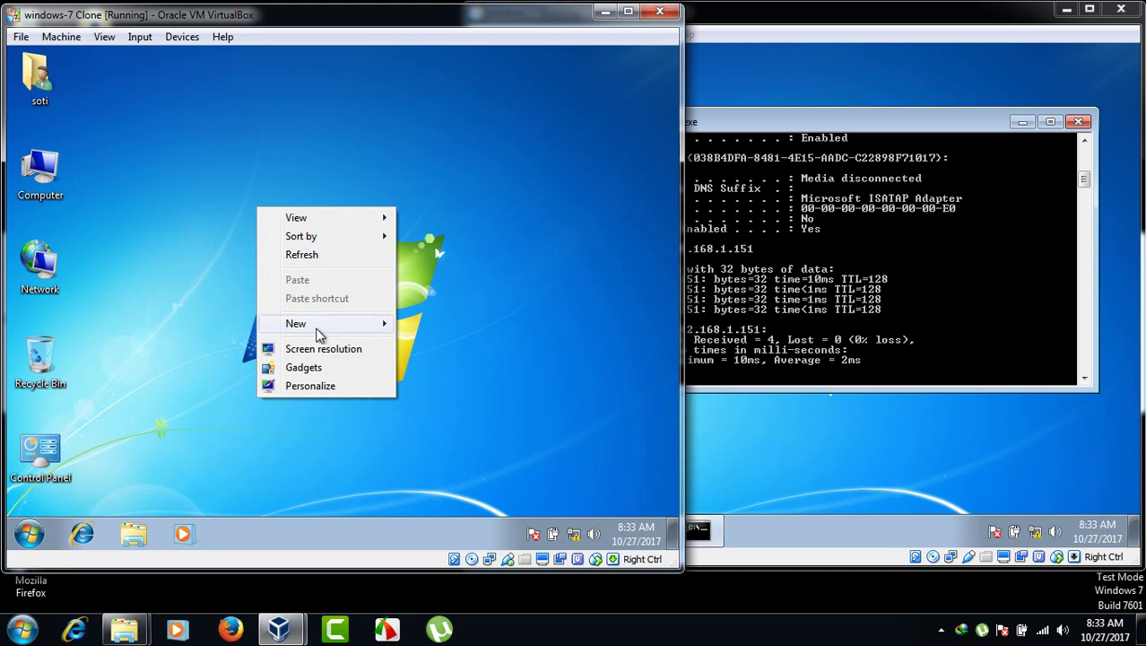
- Create a folder named soti on the desktop and open it
{"action": "left_click", "coordinate": [412, 326]}
{"action": "type", "text": "soti"}
{"action": "key", "text": "Return"}
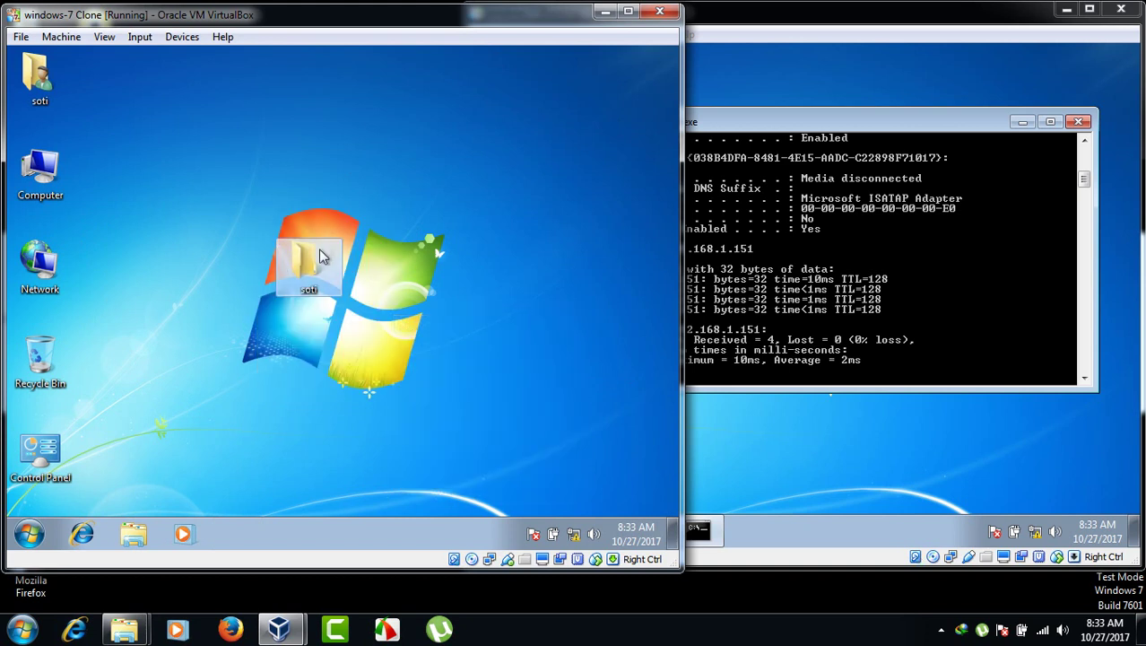
{"action": "right_click", "coordinate": [316, 252]}
{"action": "double_click", "coordinate": [316, 256]}
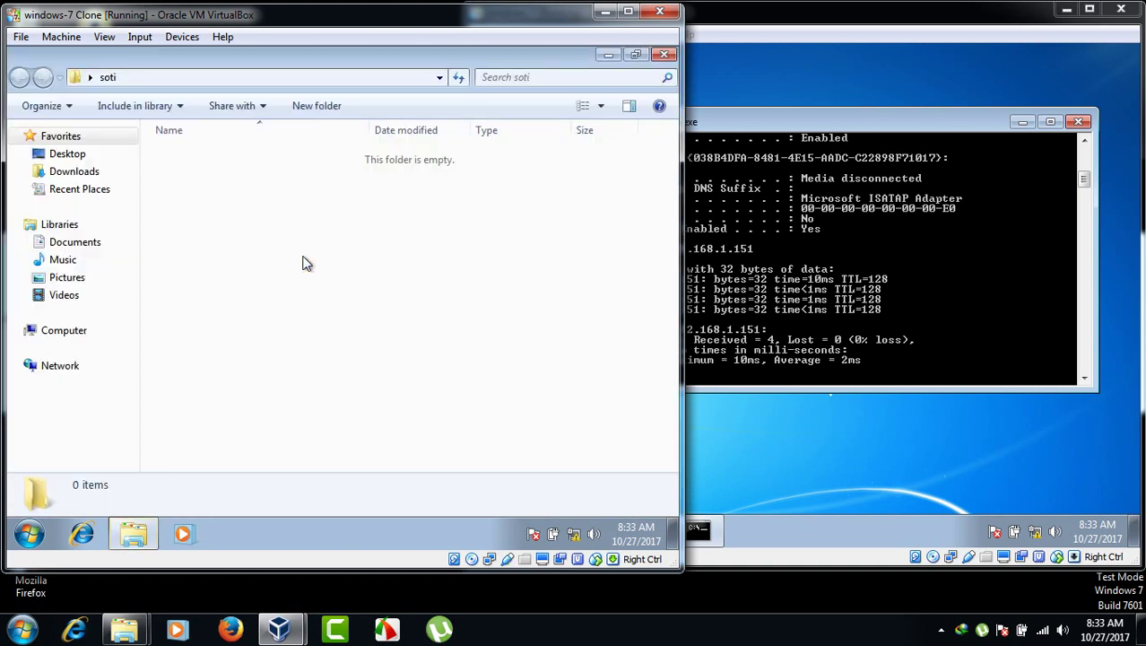
- Add a new compressed (zipped) folder inside soti
{"action": "right_click", "coordinate": [303, 258]}
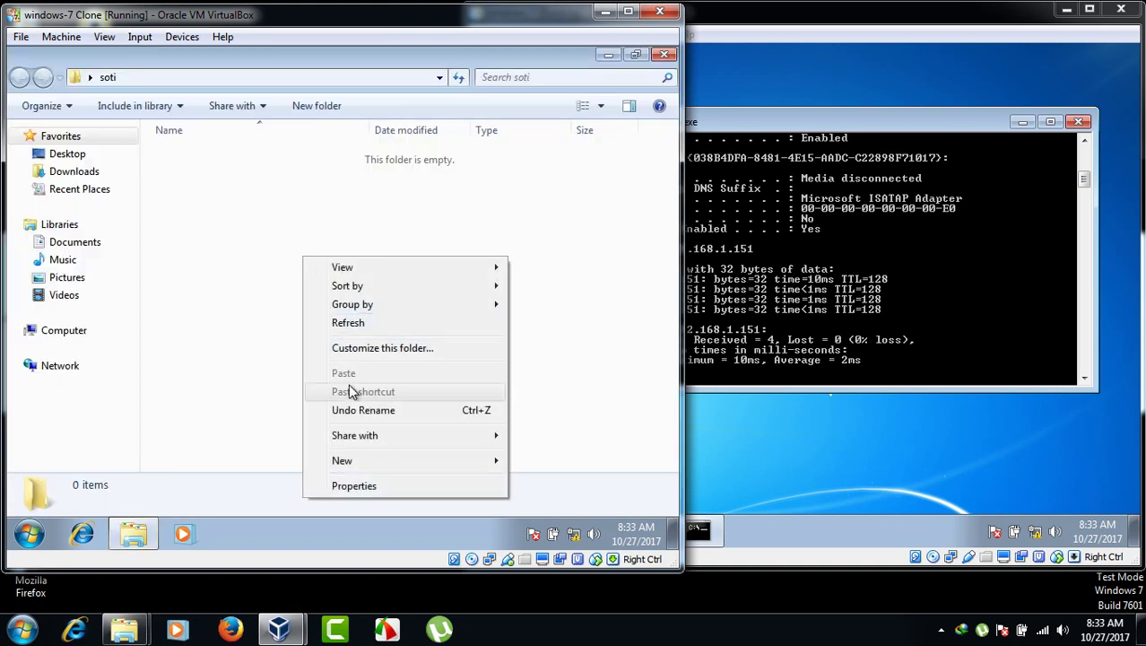
{"action": "mouse_move", "coordinate": [356, 461]}
{"action": "left_click", "coordinate": [280, 443]}
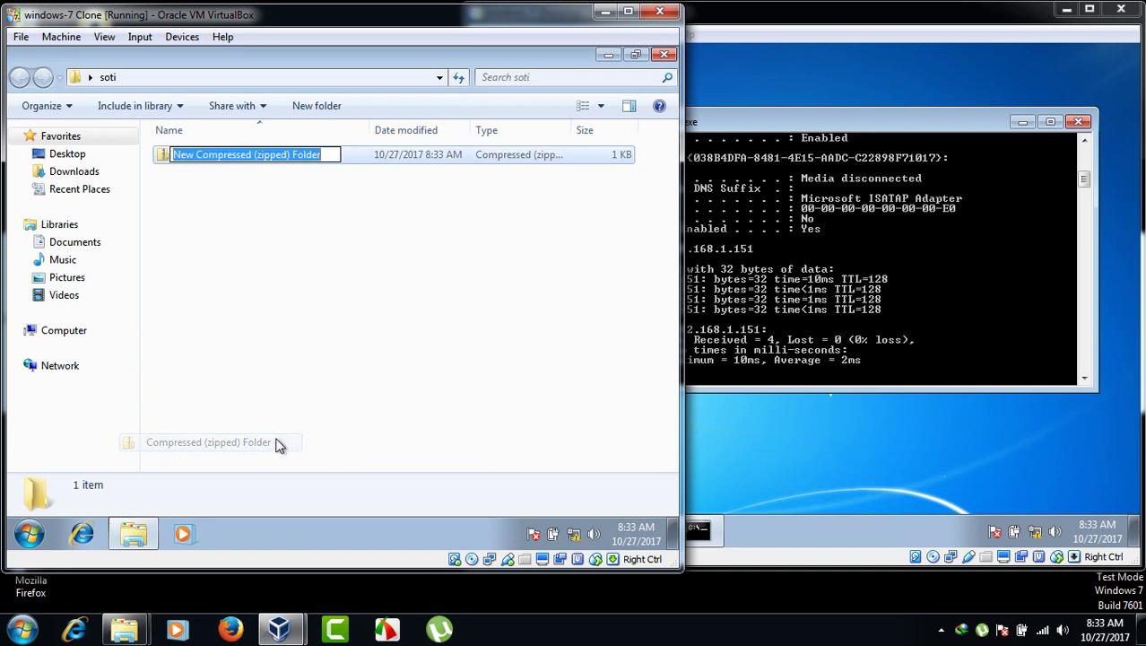
{"action": "right_click", "coordinate": [272, 362]}
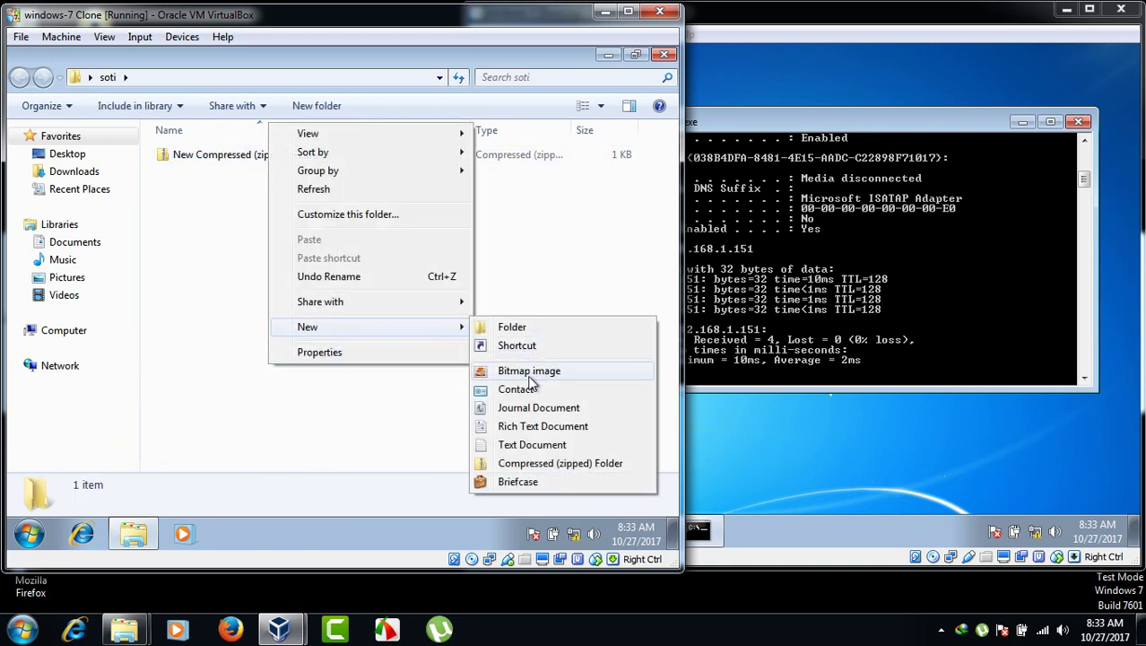
{"action": "left_click", "coordinate": [451, 372]}
- Add a rich text document with its default name to soti, then close the open windows
{"action": "right_click", "coordinate": [451, 372]}
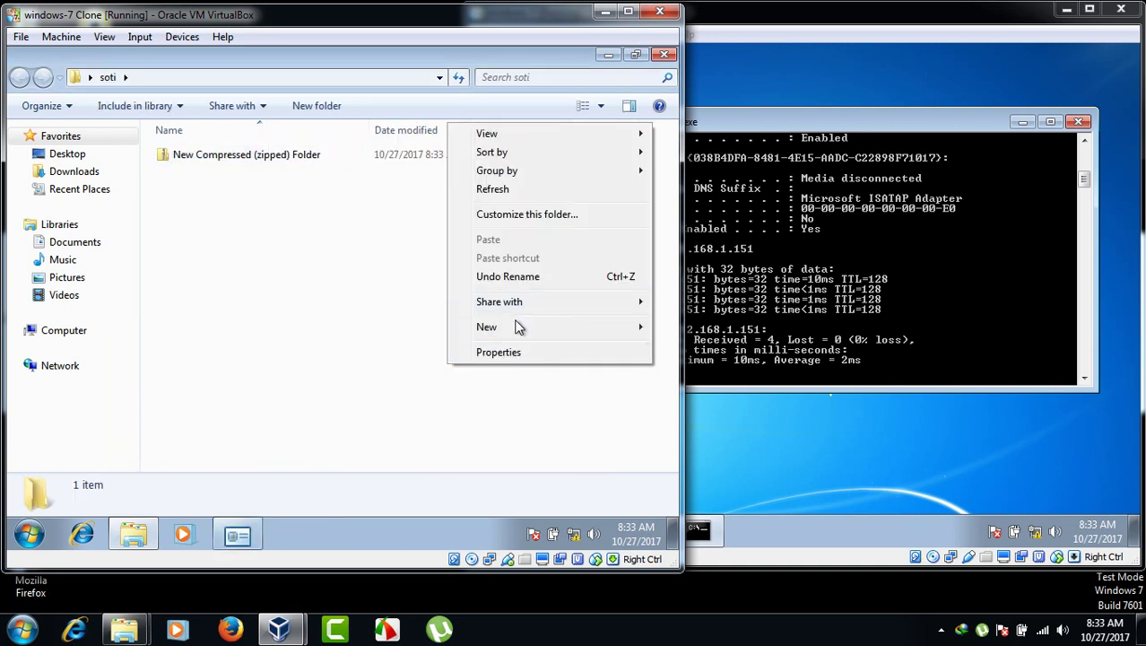
{"action": "mouse_move", "coordinate": [497, 327]}
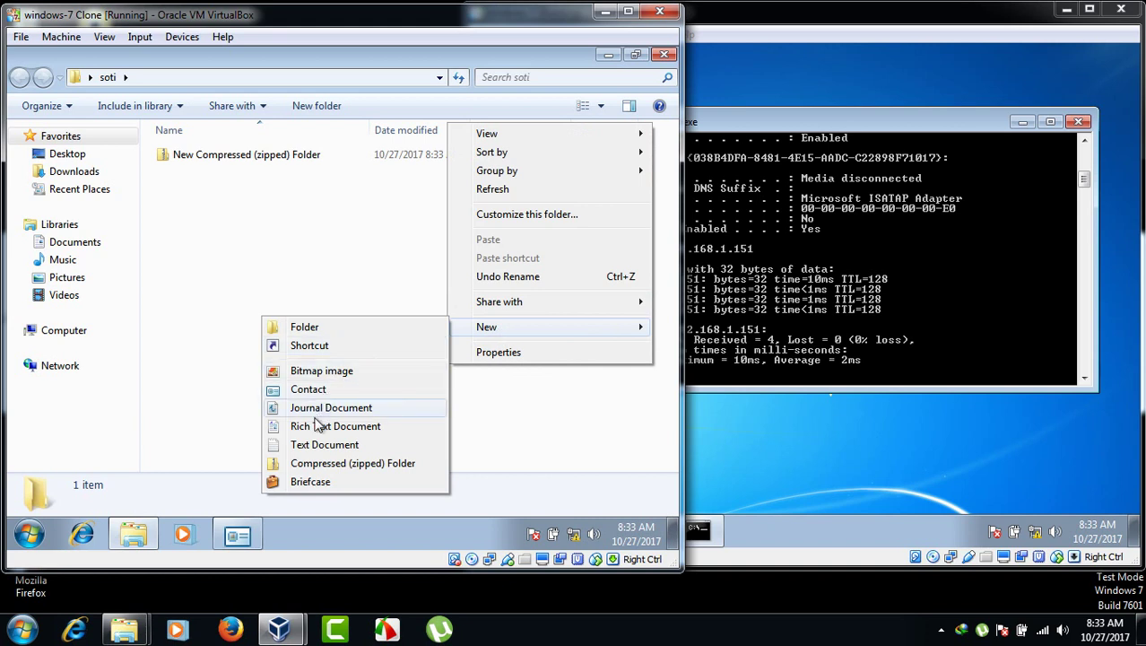
{"action": "left_click", "coordinate": [315, 427]}
{"action": "left_click", "coordinate": [353, 364]}
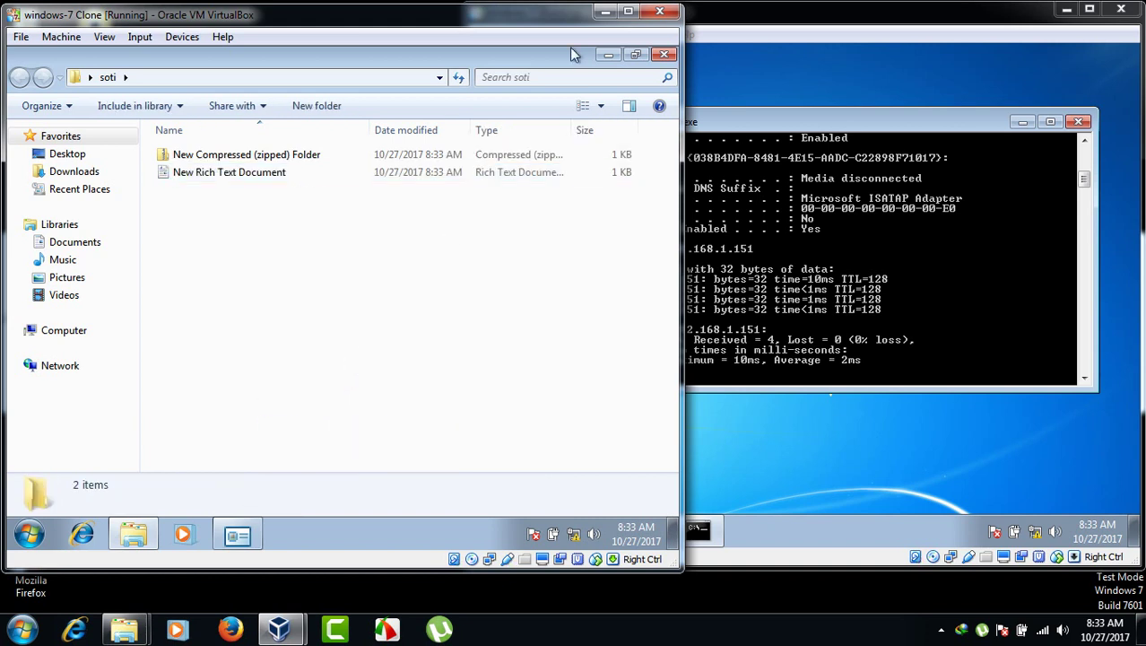
{"action": "left_click", "coordinate": [663, 54]}
{"action": "left_click", "coordinate": [527, 106]}
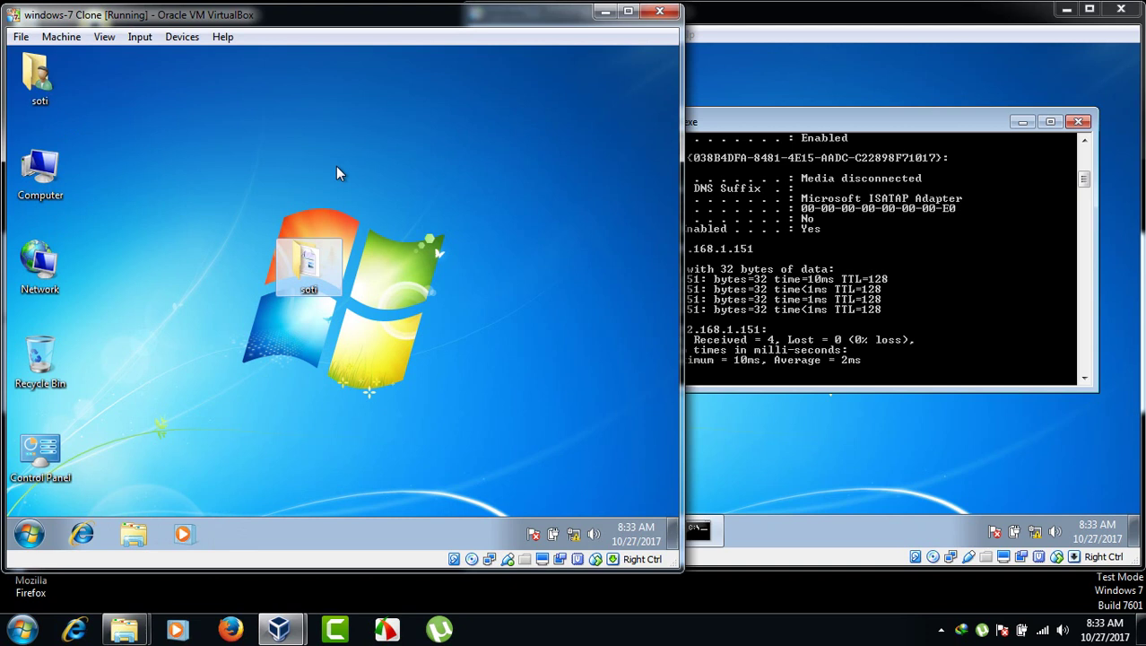
{"action": "right_click", "coordinate": [52, 159]}
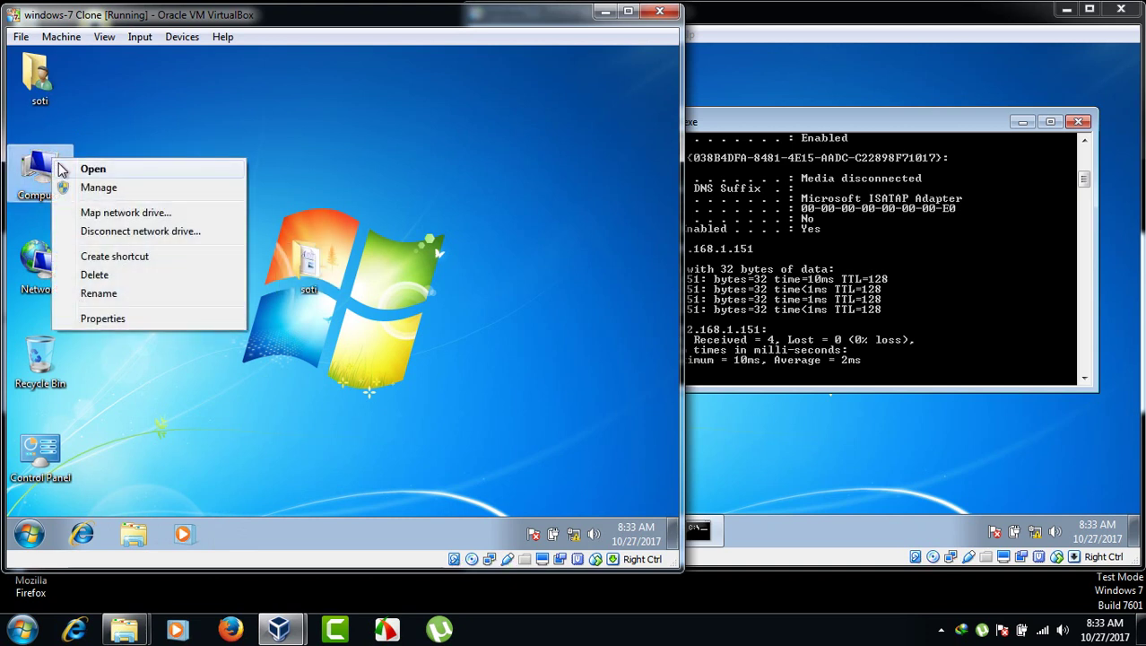
- In Computer Management, go to Local Users and Groups > Users and choose Set Password for soti
{"action": "left_click", "coordinate": [87, 187]}
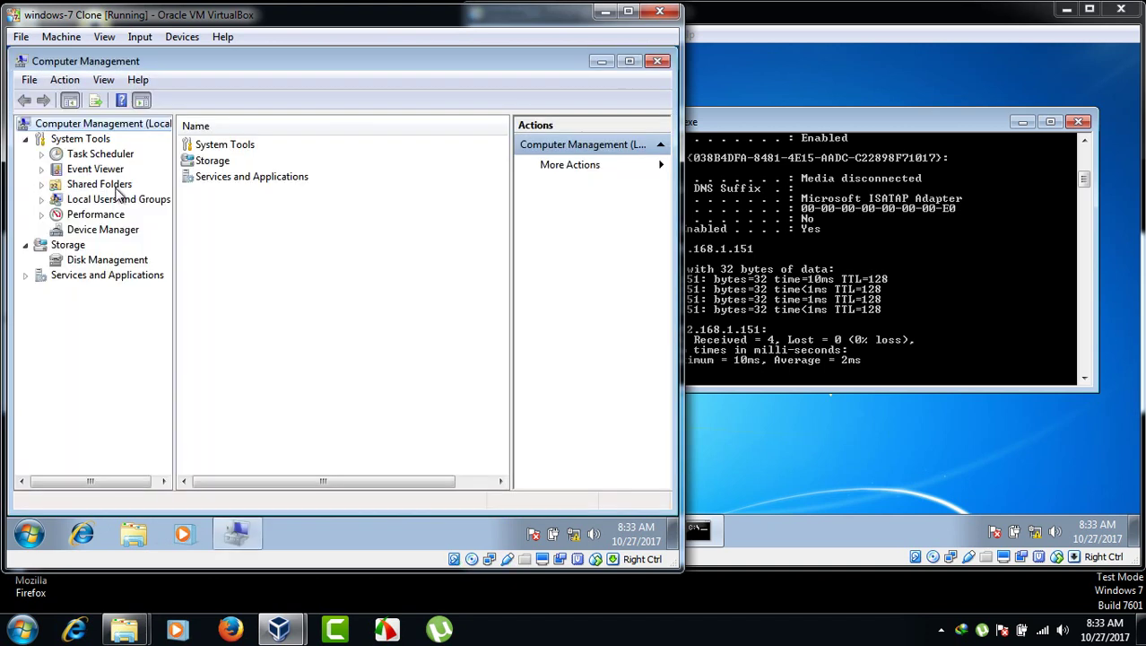
{"action": "double_click", "coordinate": [130, 204]}
{"action": "left_click", "coordinate": [94, 215]}
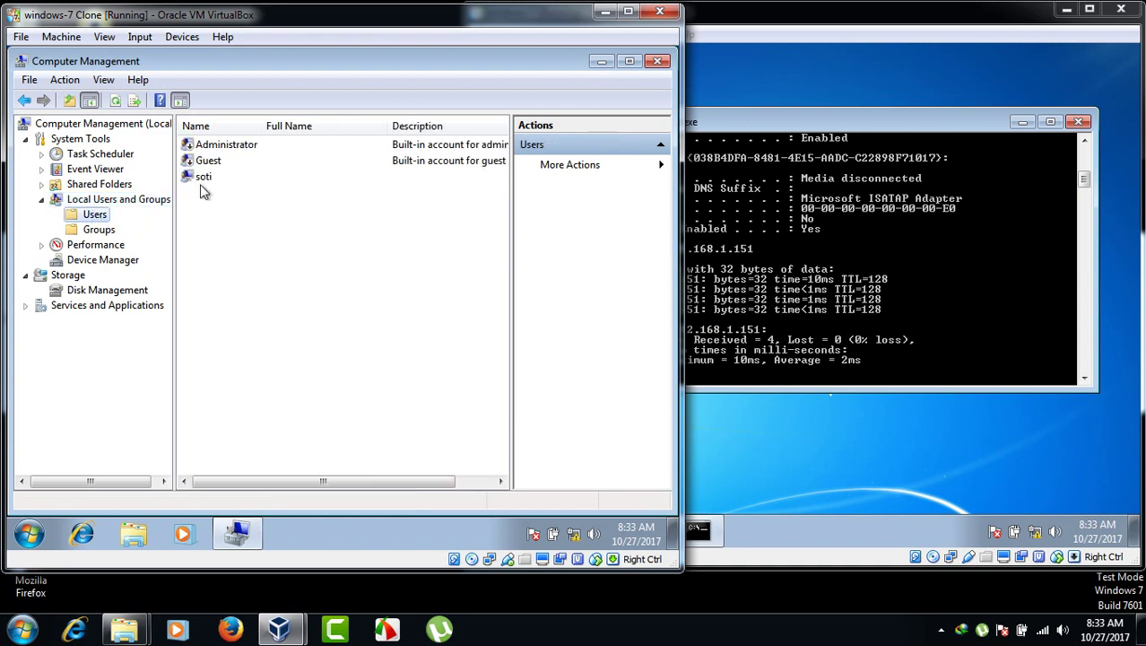
{"action": "right_click", "coordinate": [202, 179]}
{"action": "left_click", "coordinate": [231, 190]}
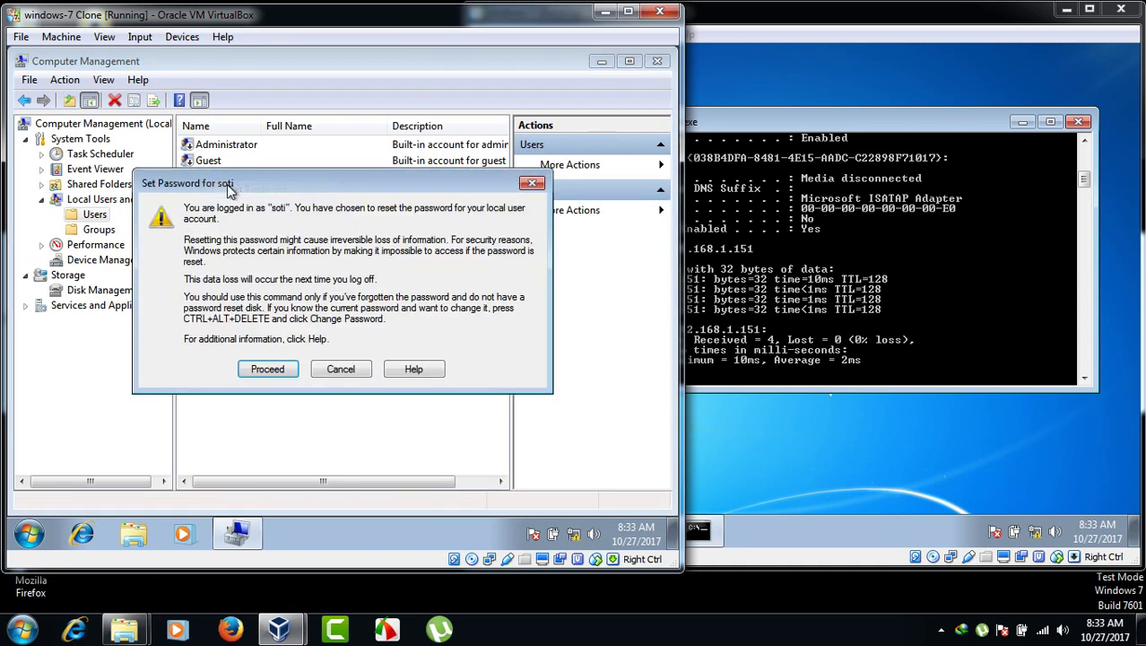
- Enter and confirm soti's new password, acknowledge it, and close Computer Management
{"action": "left_click", "coordinate": [287, 375]}
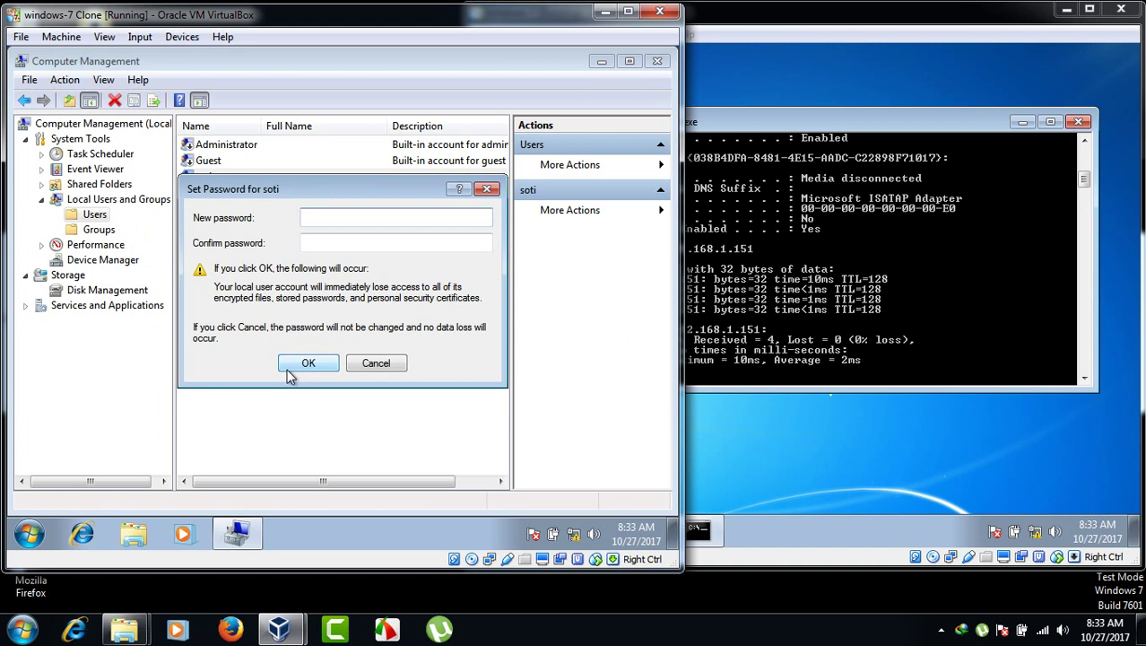
{"action": "type", "text": "1234"}
{"action": "left_click", "coordinate": [399, 242]}
{"action": "type", "text": "1234"}
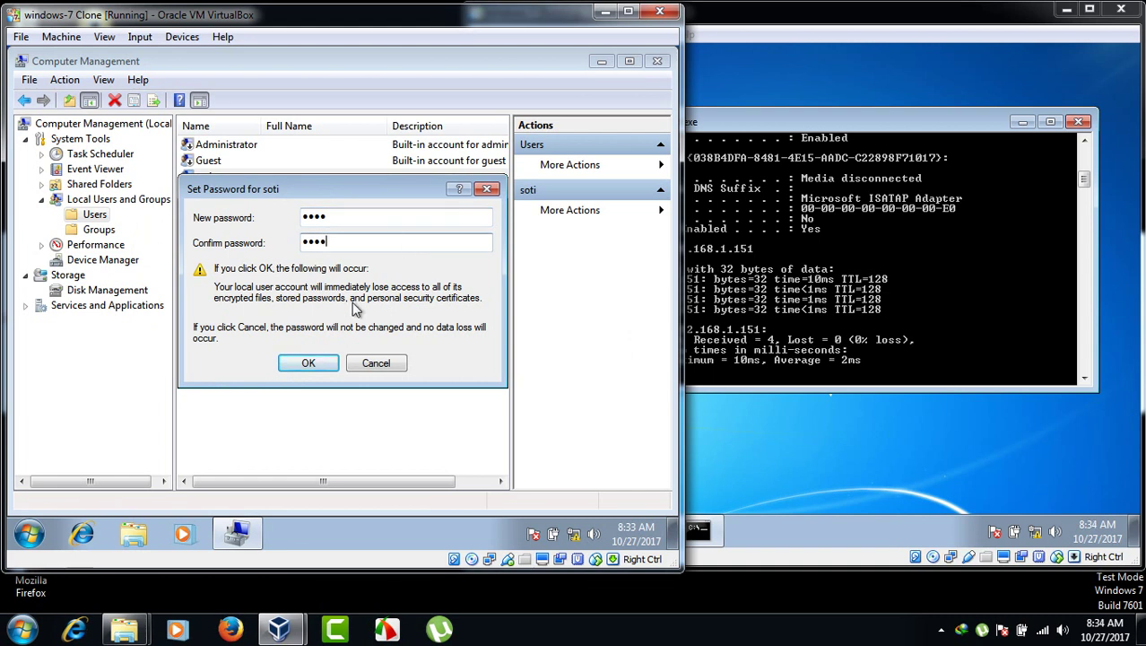
{"action": "left_click", "coordinate": [308, 363]}
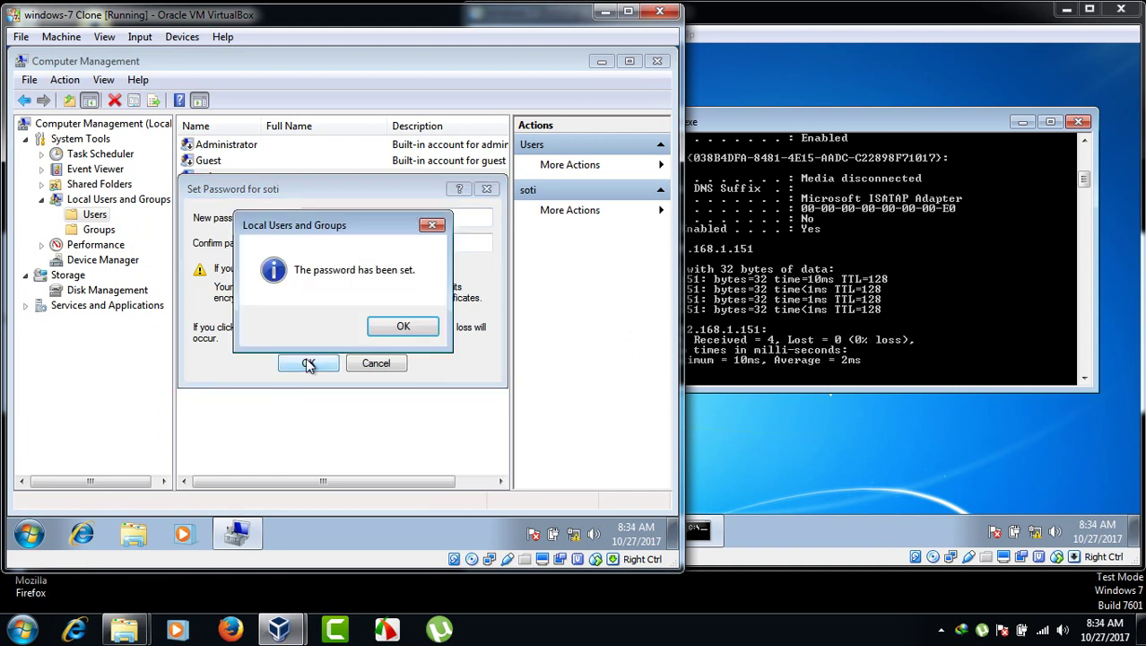
{"action": "left_click", "coordinate": [389, 326]}
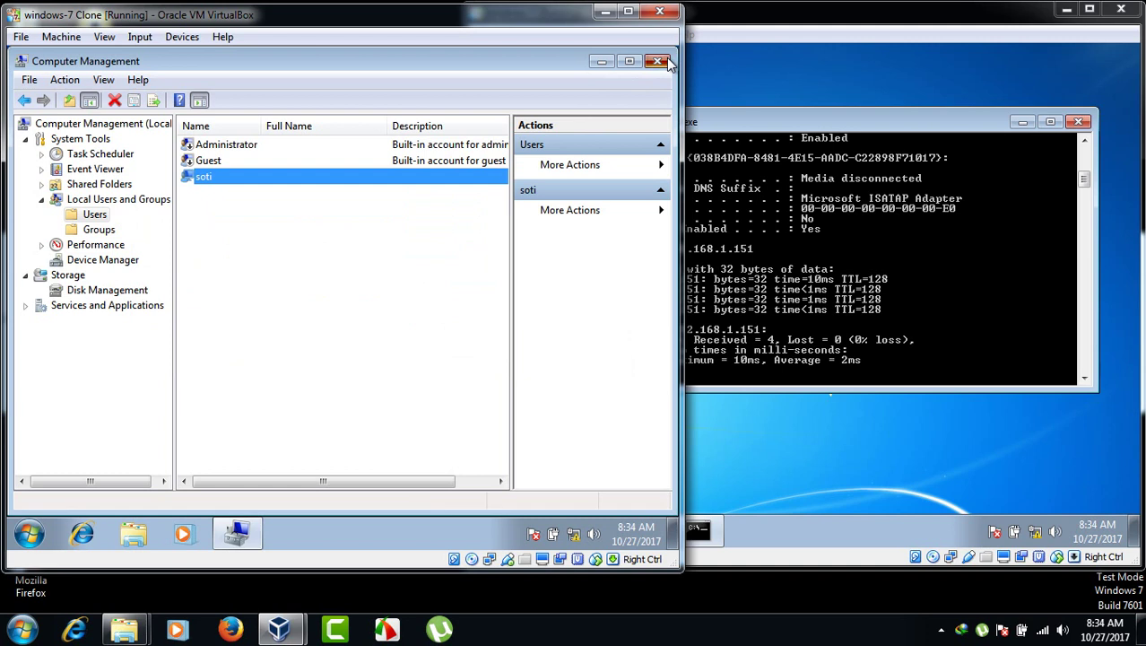
{"action": "left_click", "coordinate": [659, 61]}
{"action": "left_click", "coordinate": [753, 288]}
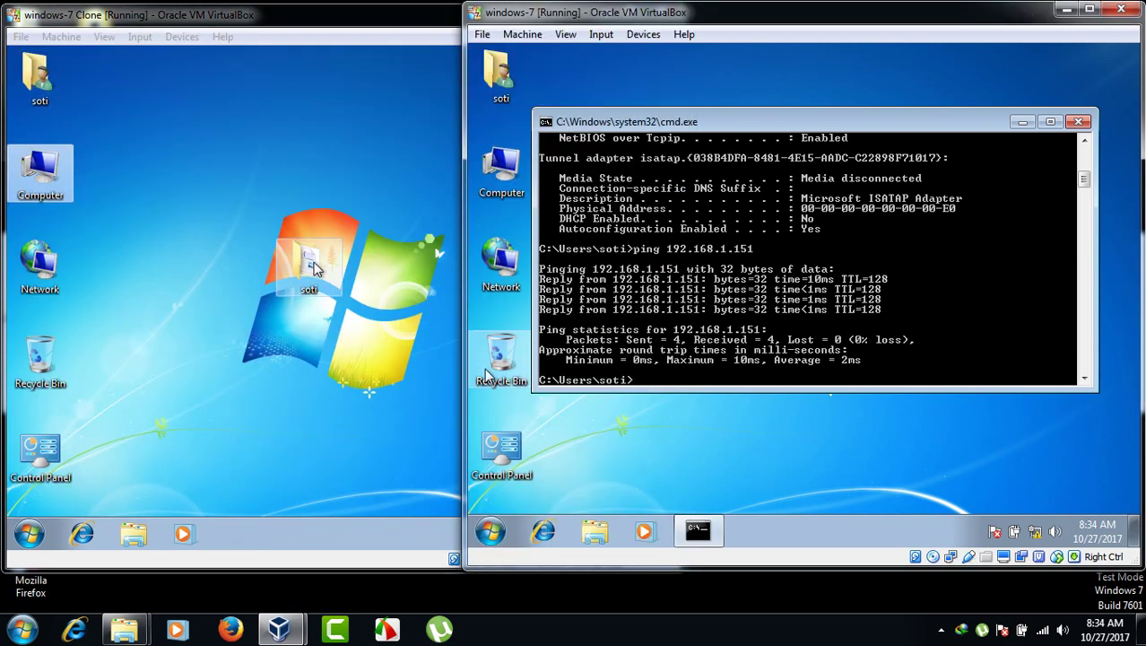
- Turn on advanced sharing for the soti folder from its Properties
{"action": "left_click", "coordinate": [312, 285]}
{"action": "right_click", "coordinate": [312, 285]}
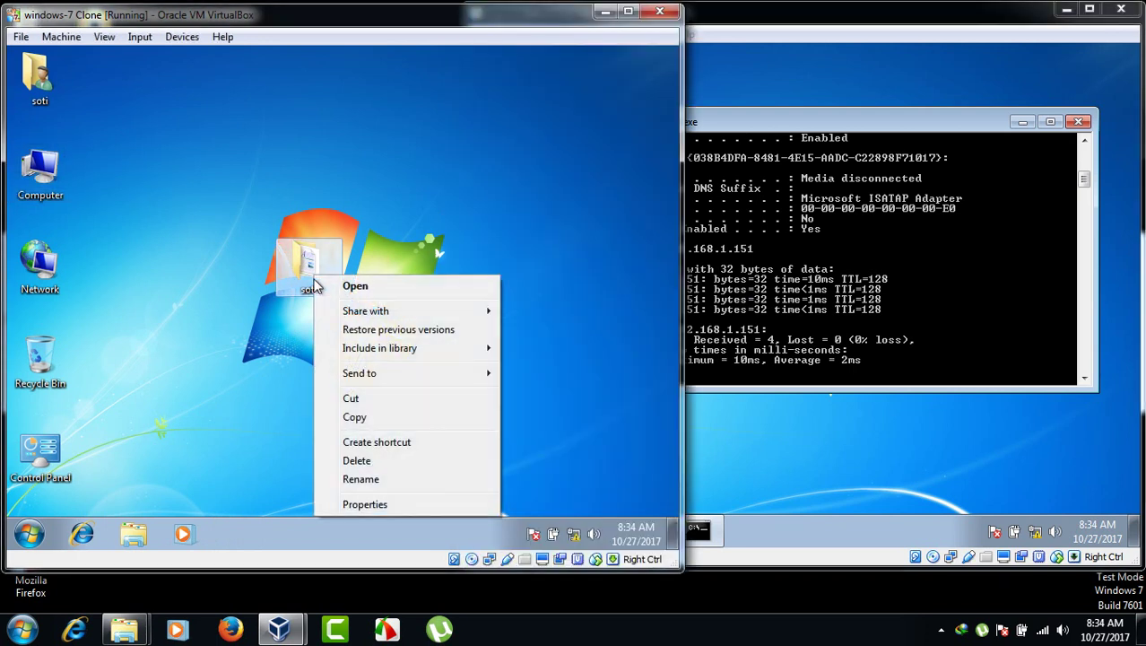
{"action": "left_click", "coordinate": [365, 503]}
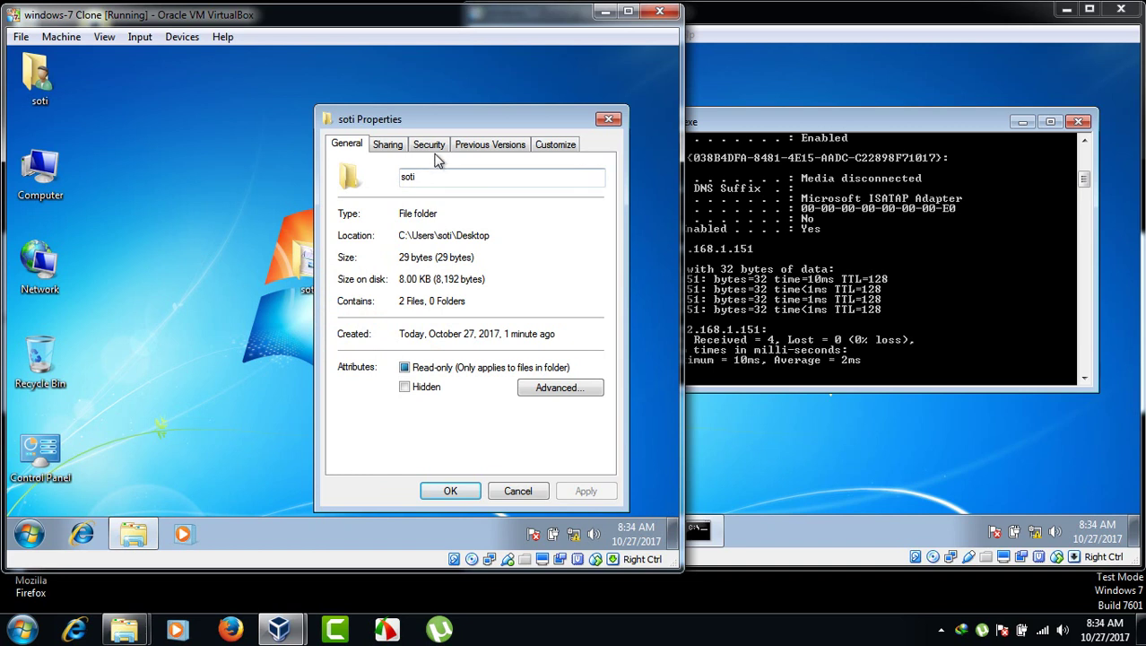
{"action": "left_click", "coordinate": [395, 154]}
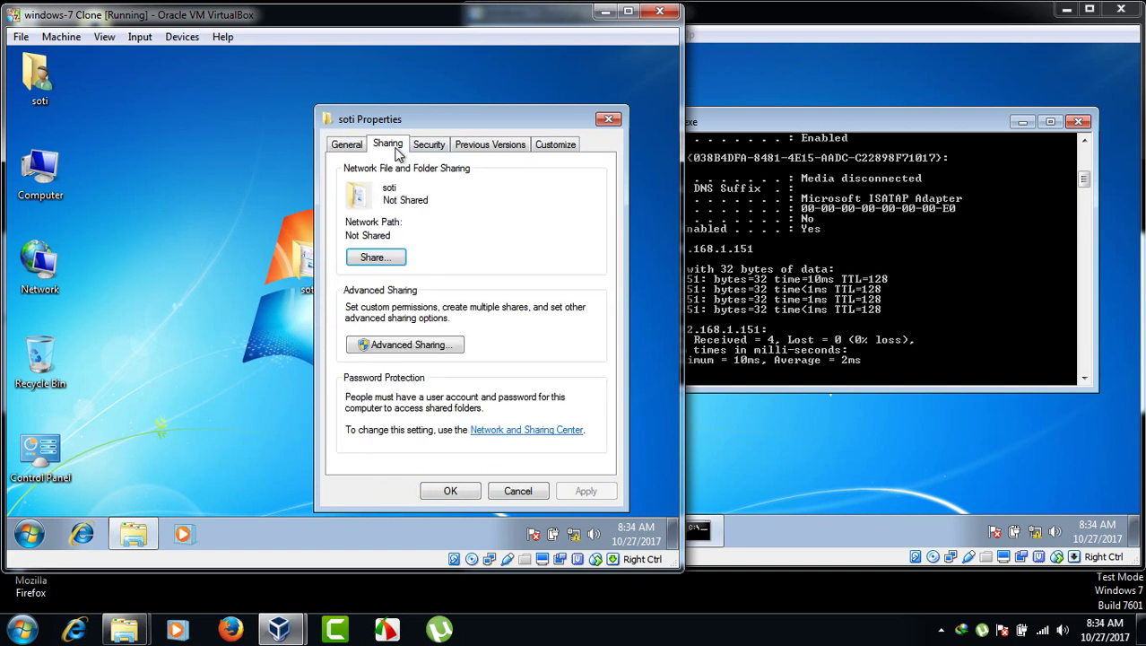
{"action": "left_click", "coordinate": [408, 350]}
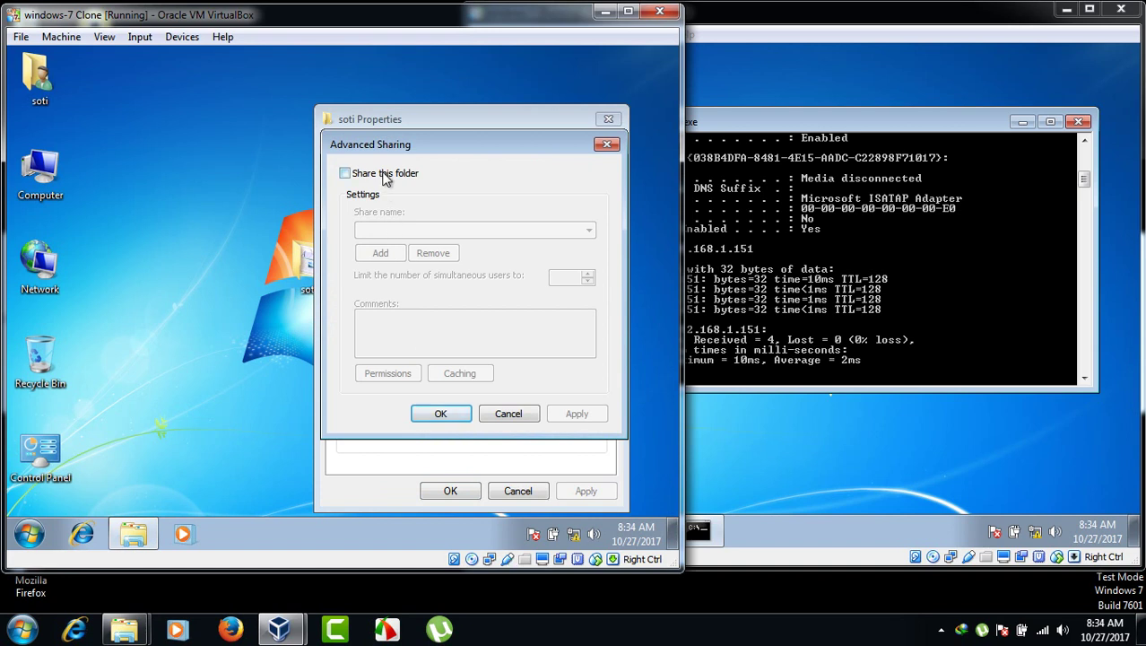
{"action": "left_click", "coordinate": [384, 175]}
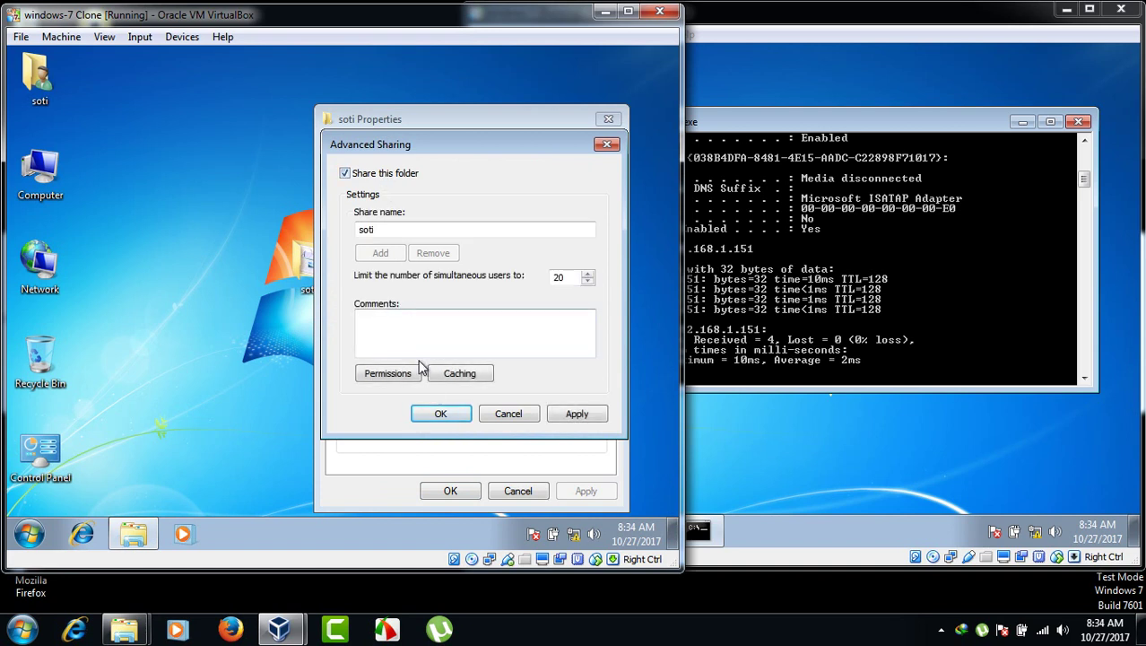
- Grant Everyone Full Control on the soti share and close its properties
{"action": "left_click", "coordinate": [387, 373]}
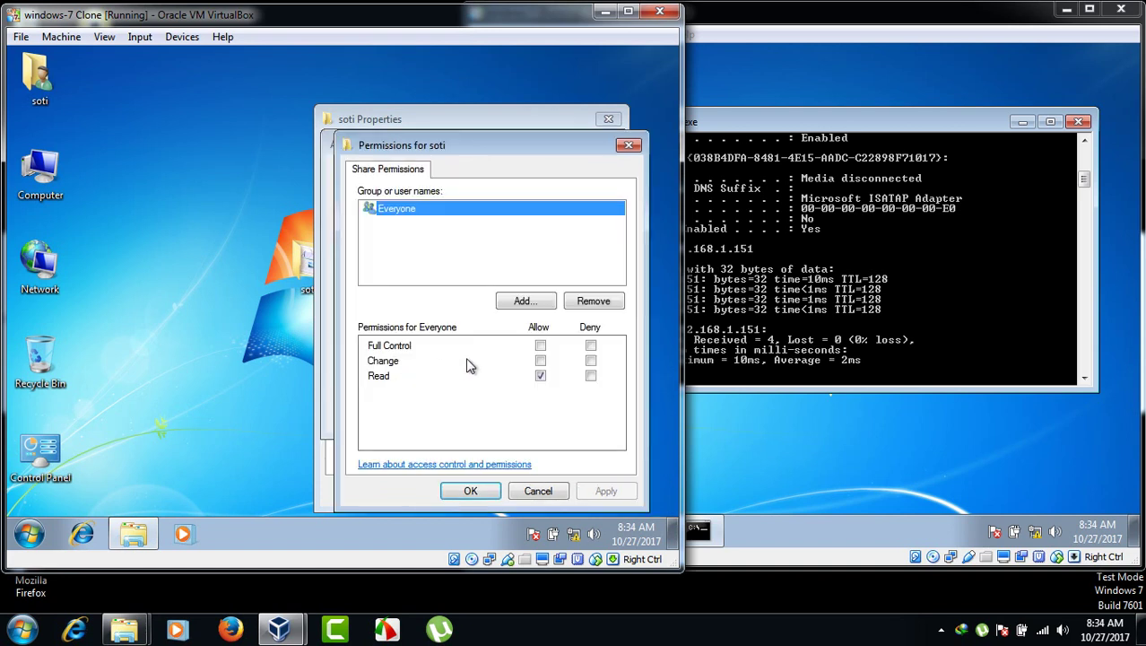
{"action": "left_click", "coordinate": [541, 346]}
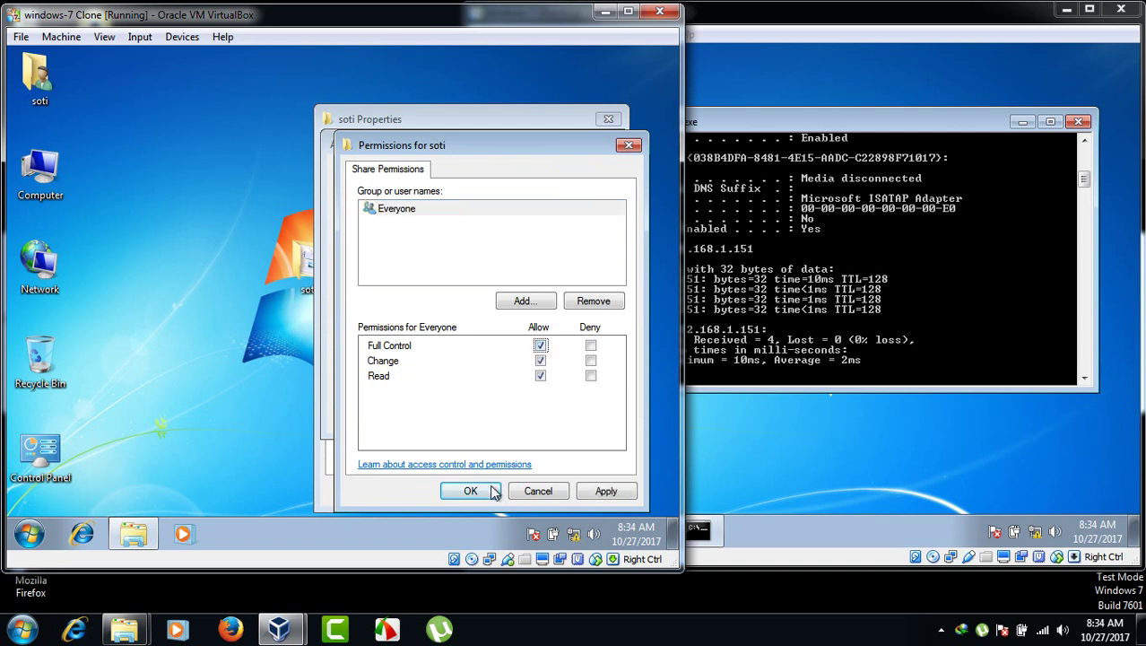
{"action": "left_click", "coordinate": [490, 492]}
{"action": "left_click", "coordinate": [453, 418]}
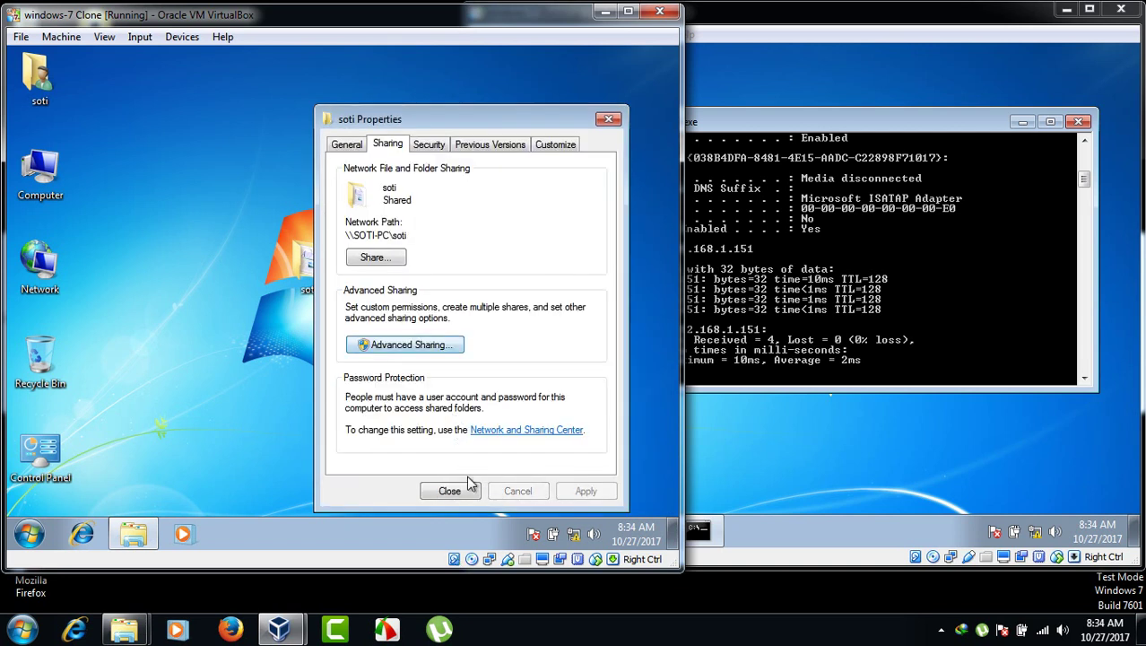
{"action": "left_click", "coordinate": [467, 487]}
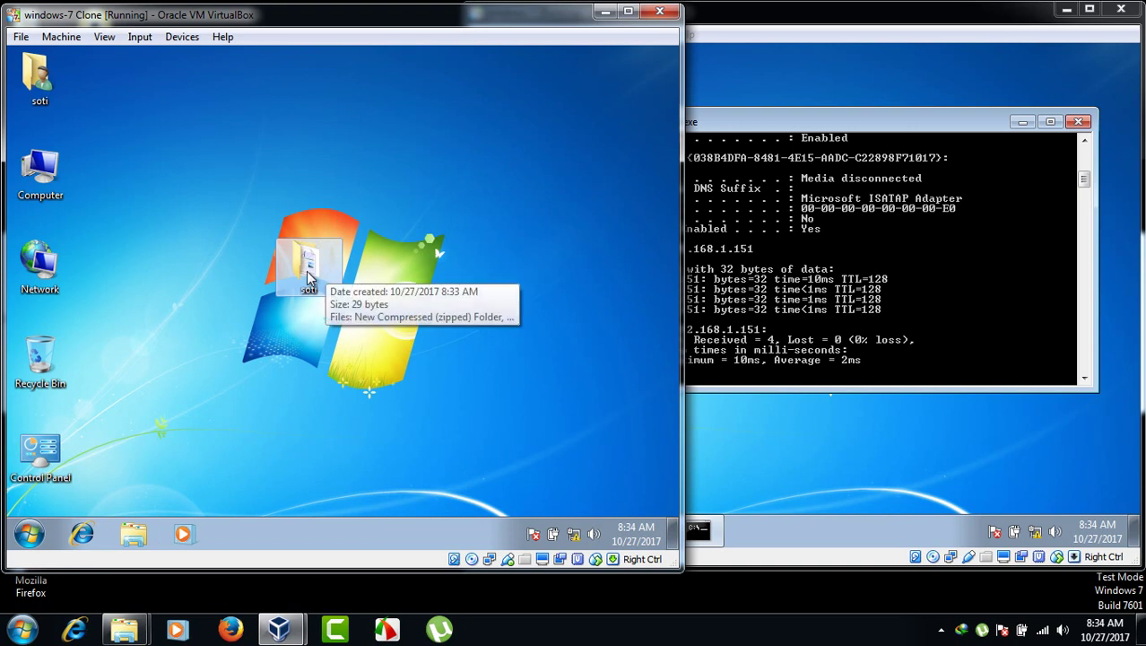
{"action": "left_click", "coordinate": [775, 361]}
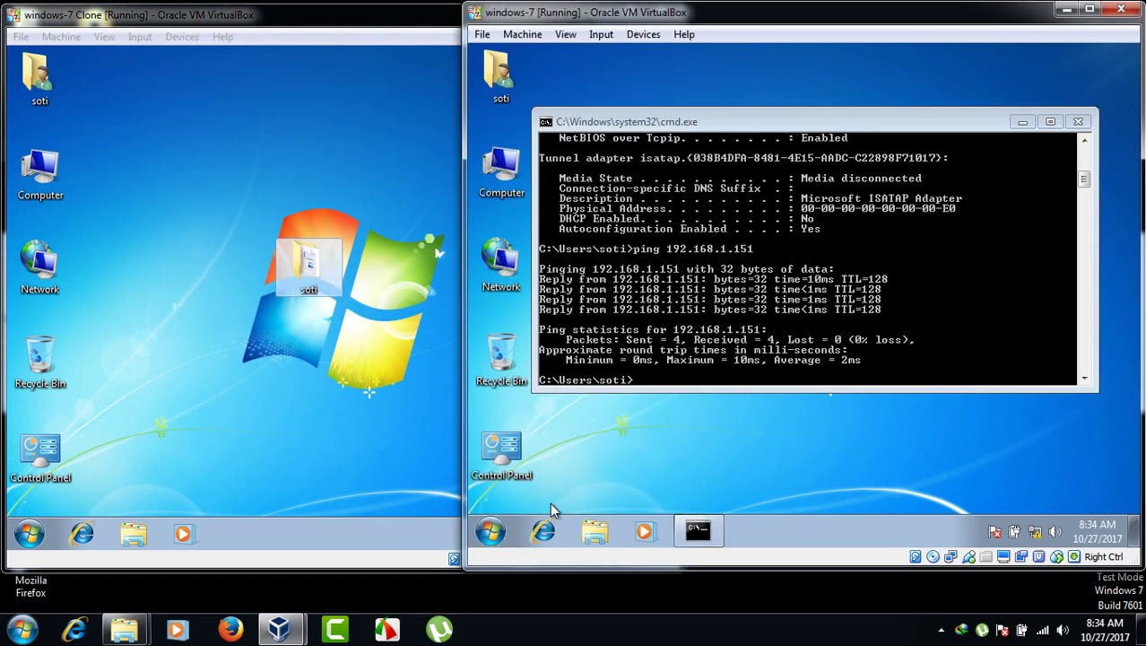
- Begin entering a network path in the Start menu search, cancelling and clearing the first attempts
{"action": "left_click", "coordinate": [490, 534]}
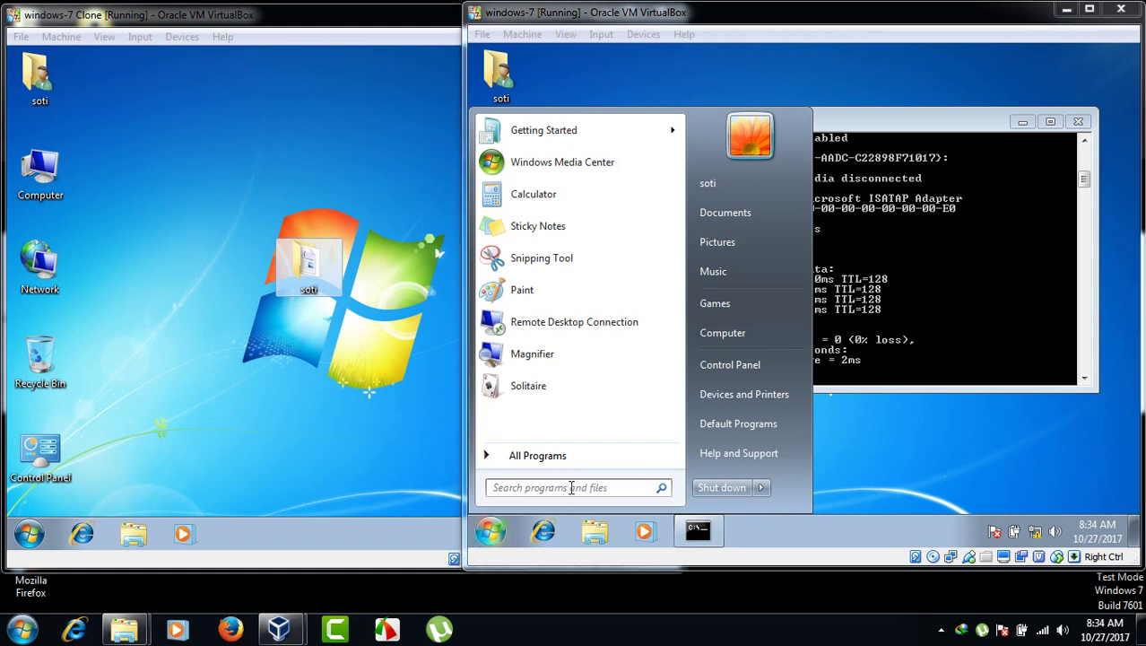
{"action": "left_click", "coordinate": [572, 487]}
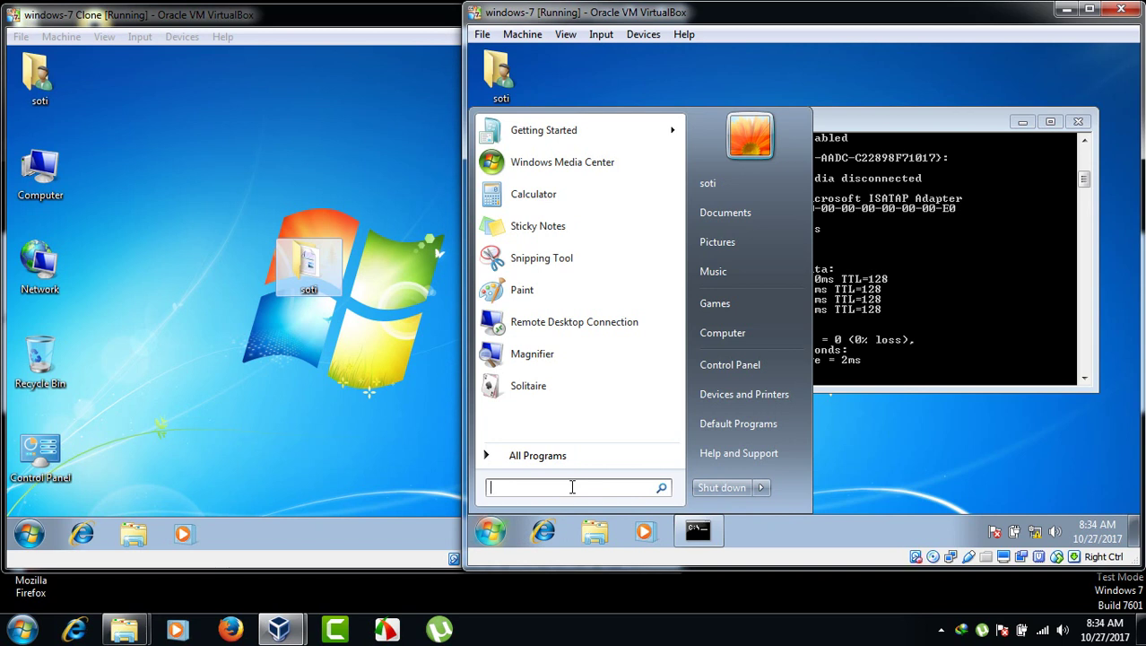
{"action": "type", "text": "\\\\19"}
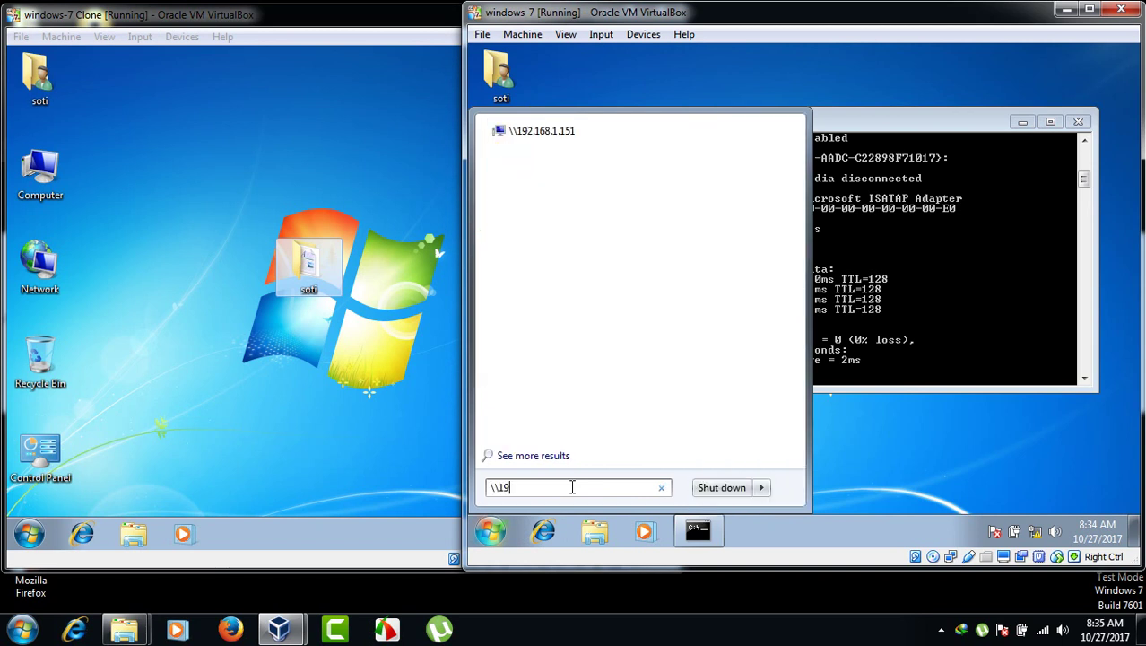
{"action": "key", "text": "Escape"}
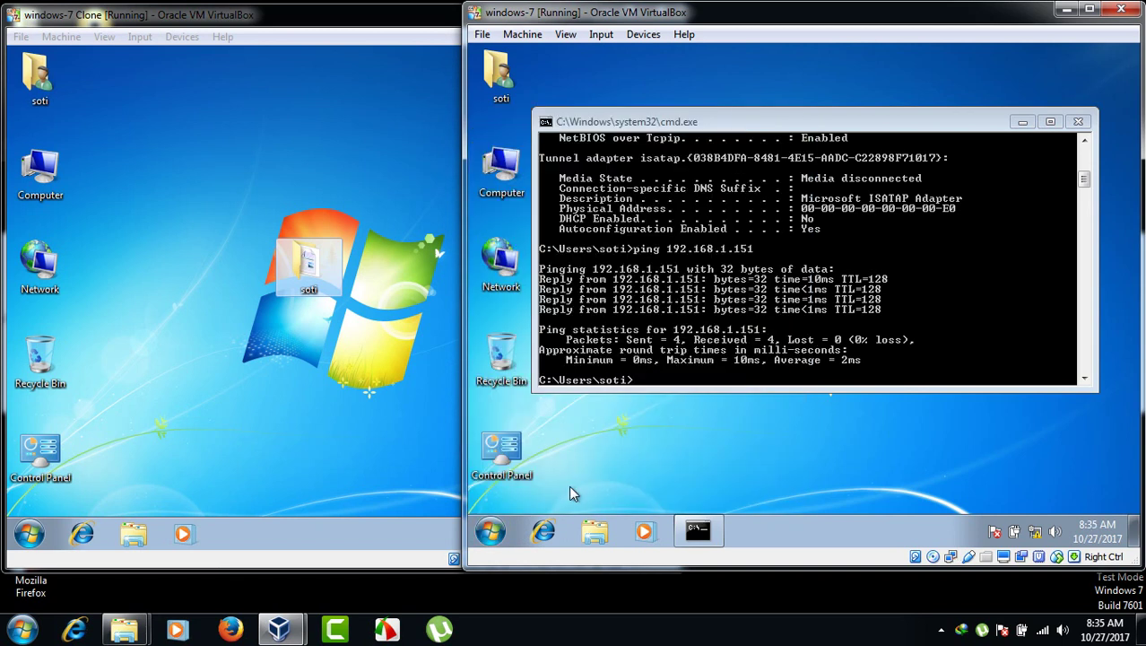
{"action": "left_click", "coordinate": [490, 532]}
{"action": "type", "text": "\\\\19"}
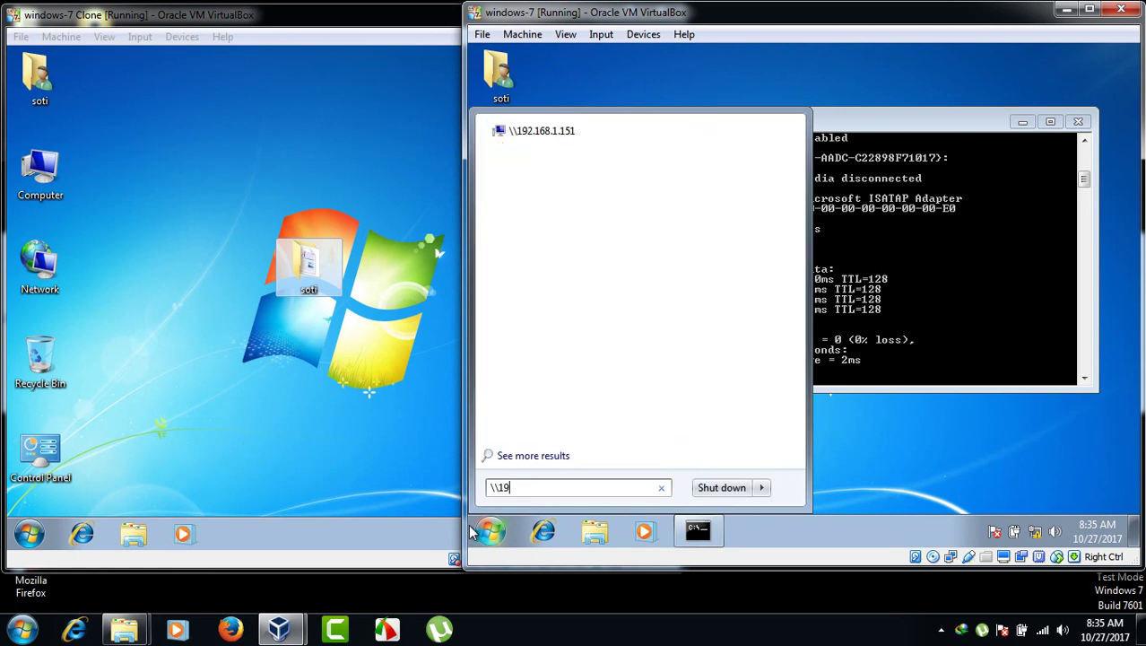
{"action": "key", "text": "Escape"}
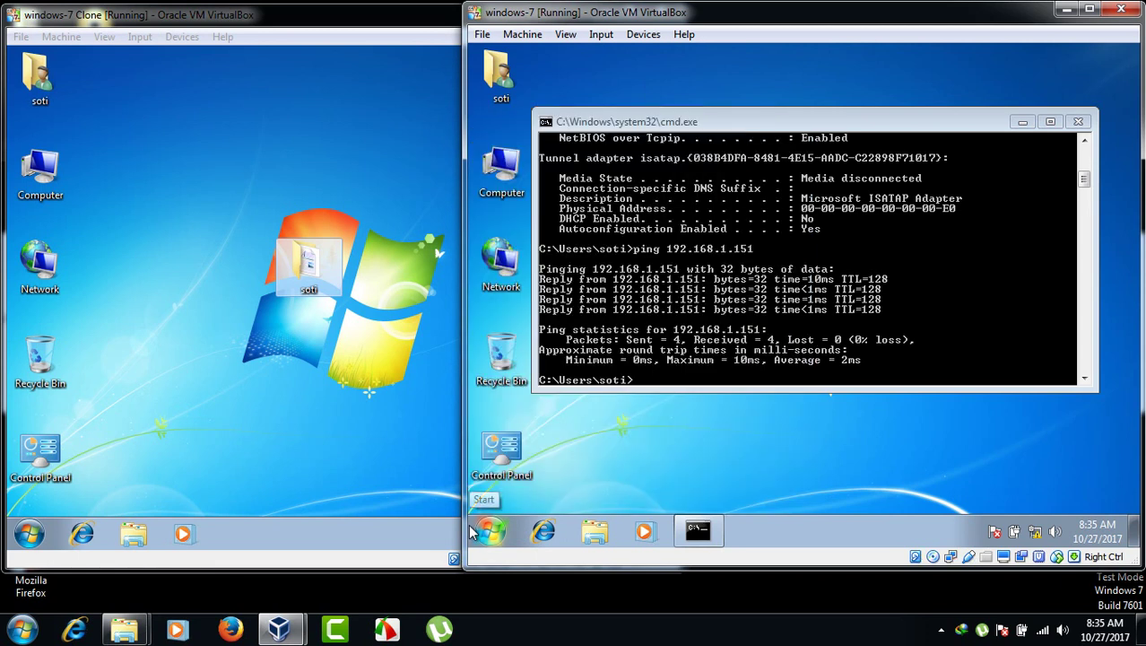
{"action": "left_click", "coordinate": [490, 532]}
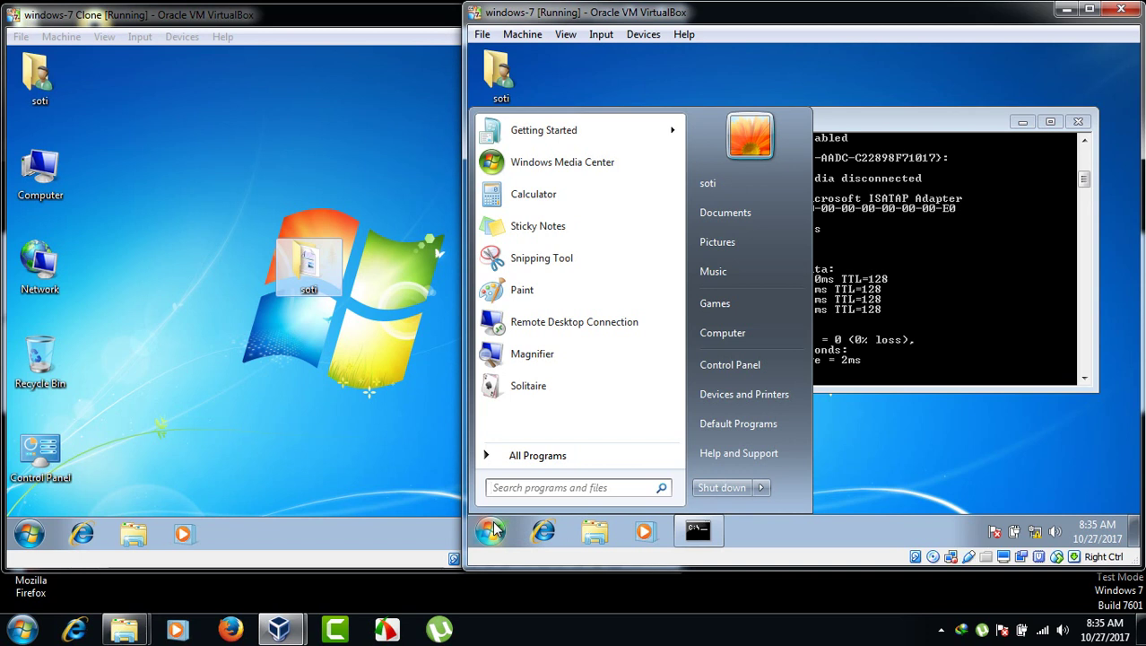
{"action": "type", "text": "\\\\192.168.1.151"}
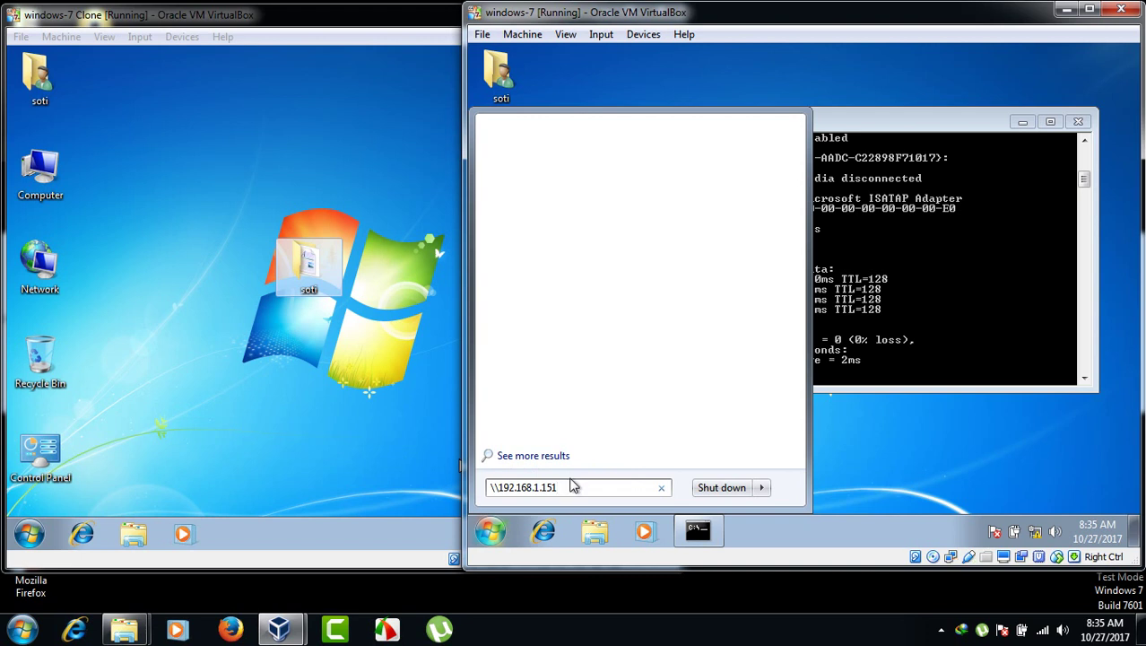
{"action": "left_click_drag", "start_coordinate": [560, 487], "coordinate": [491, 490]}
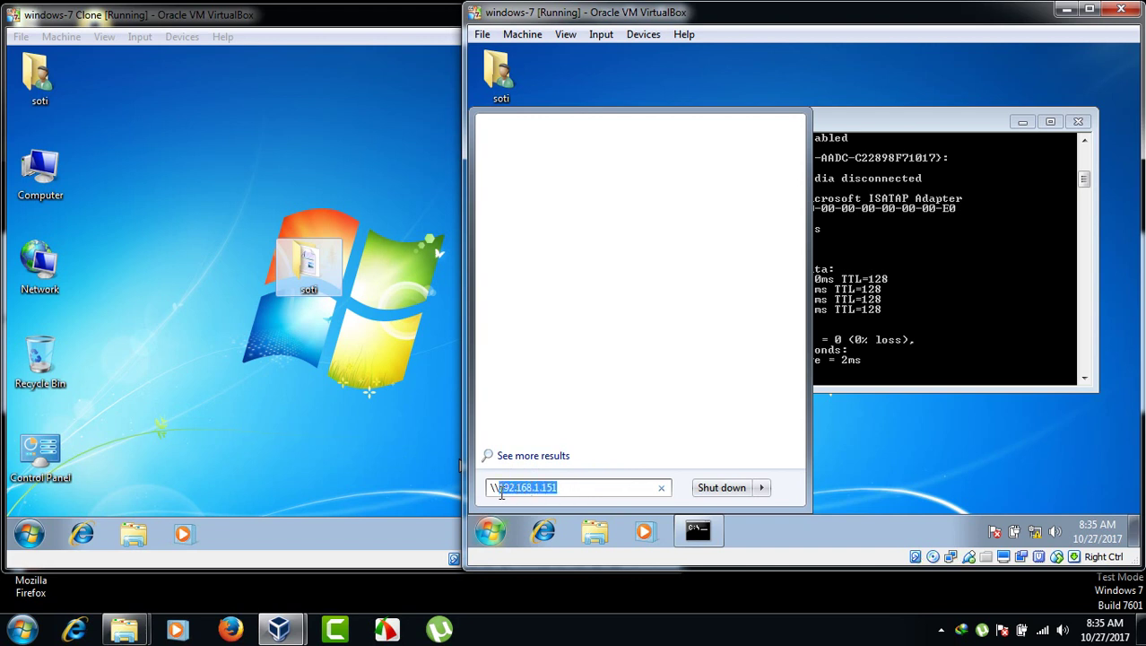
{"action": "left_click", "coordinate": [661, 487]}
{"action": "left_click", "coordinate": [620, 484]}
- Search for \\192.168.1.151, dismiss the network error and close the empty results
{"action": "type", "text": "\\\\"}
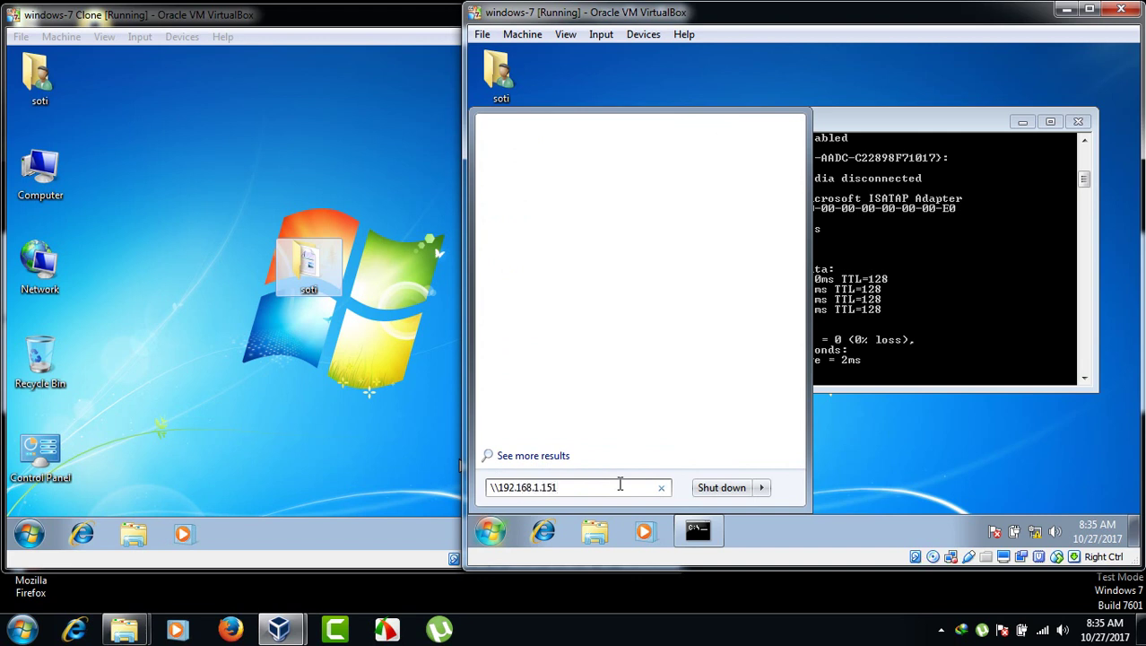
{"action": "type", "text": "192.168.1.151"}
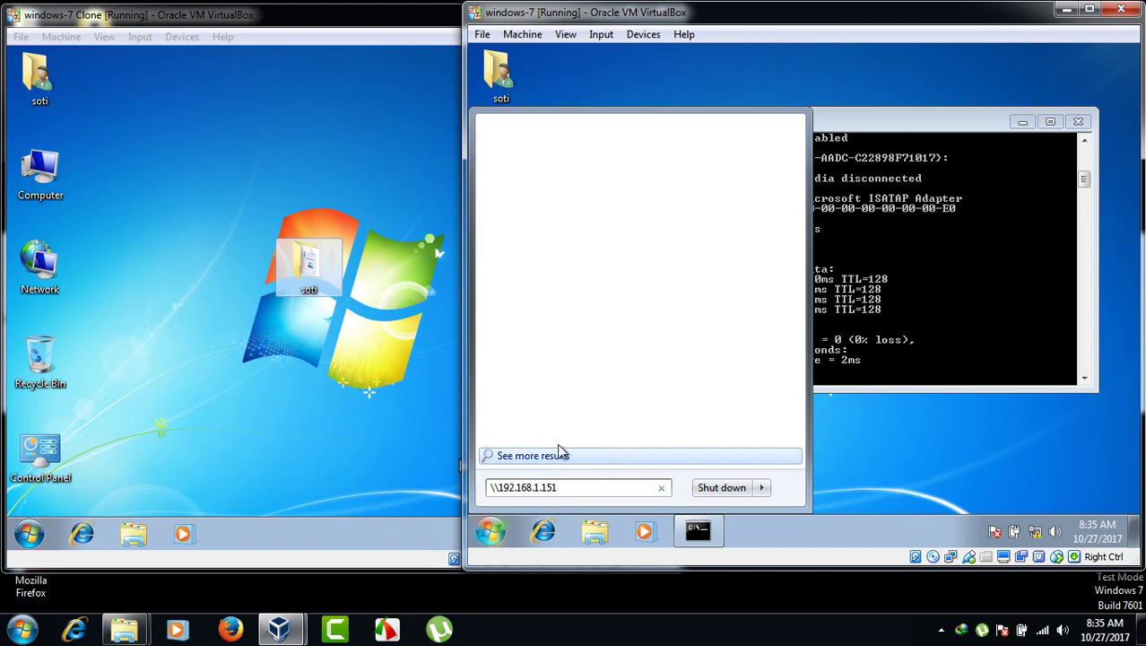
{"action": "left_click", "coordinate": [558, 448]}
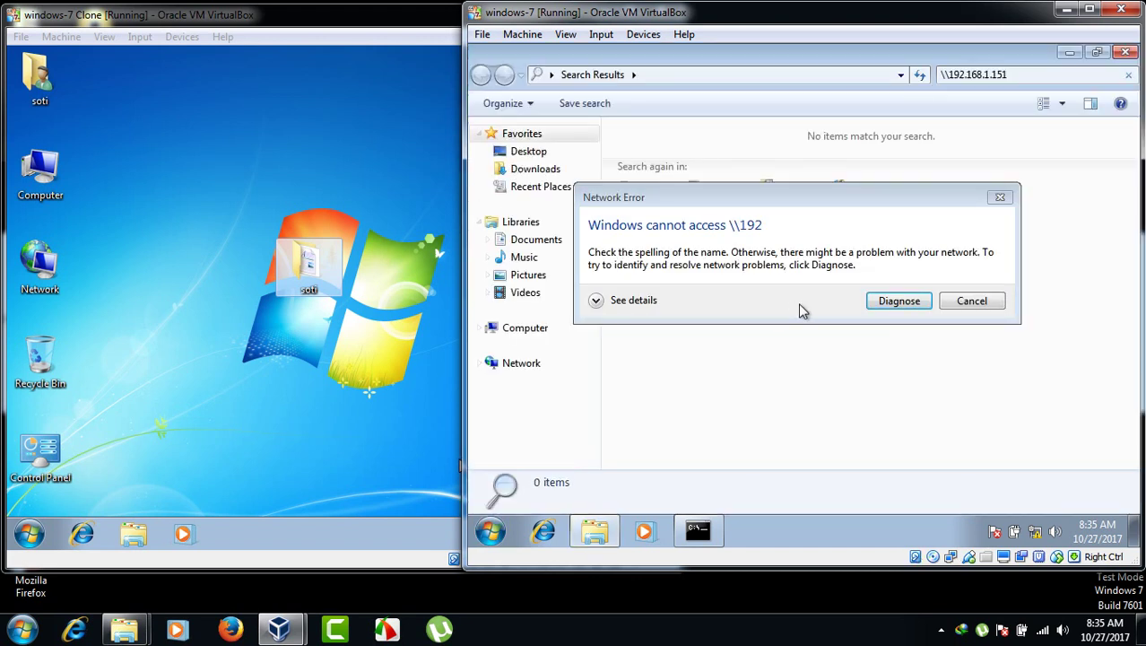
{"action": "left_click", "coordinate": [964, 301]}
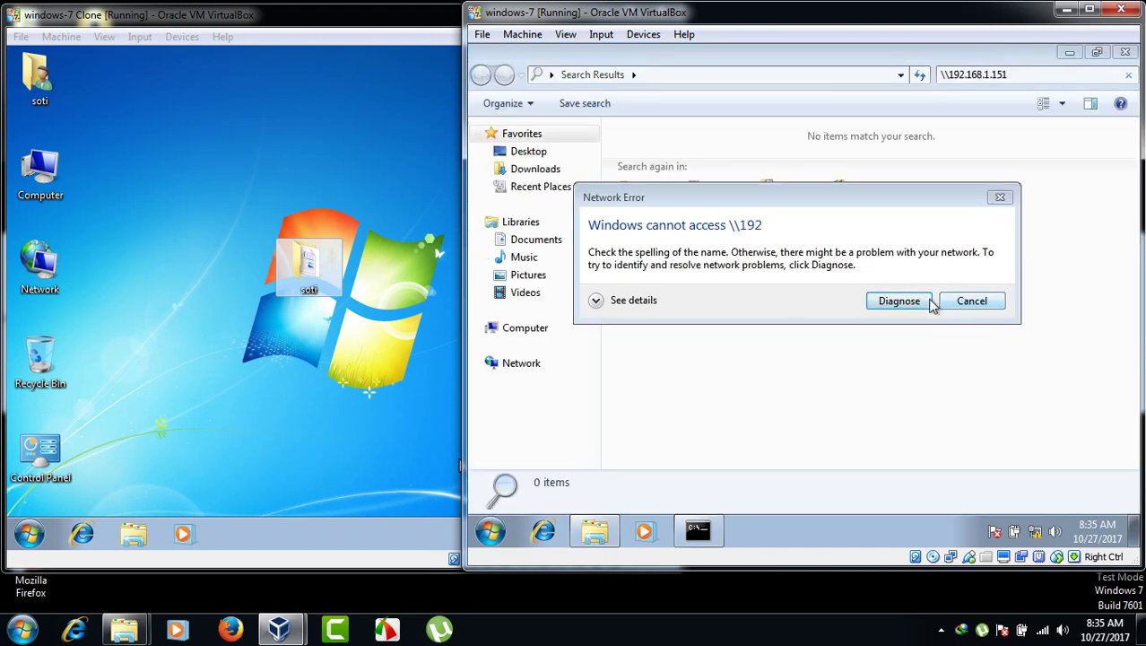
{"action": "left_click", "coordinate": [962, 305]}
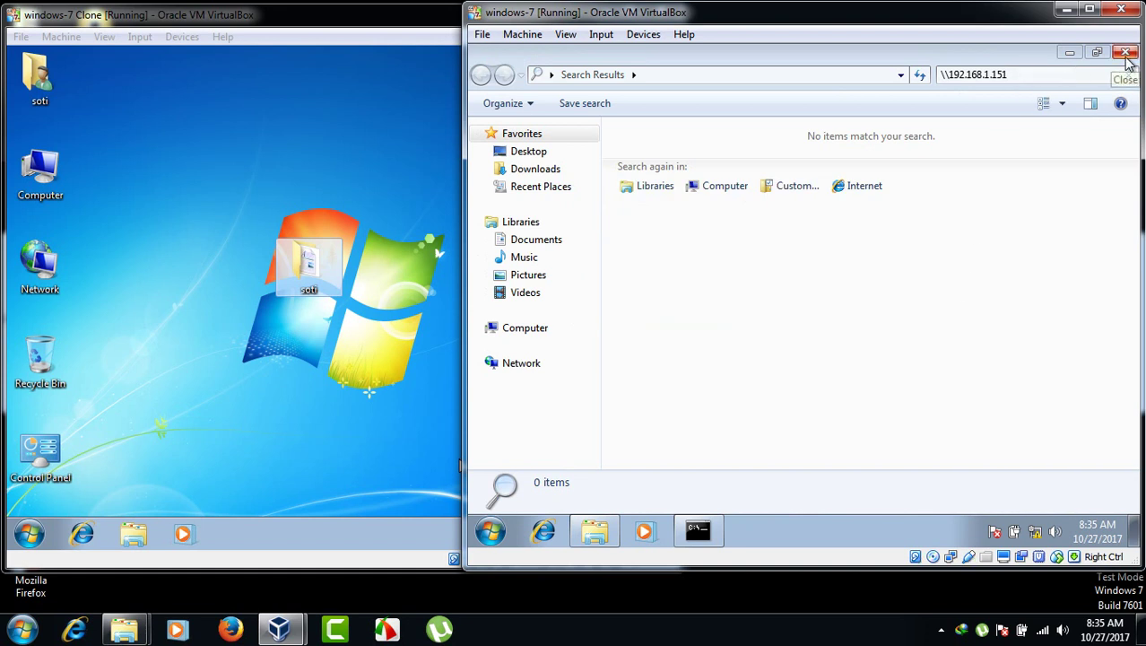
{"action": "left_click", "coordinate": [1125, 54]}
{"action": "left_click", "coordinate": [489, 528]}
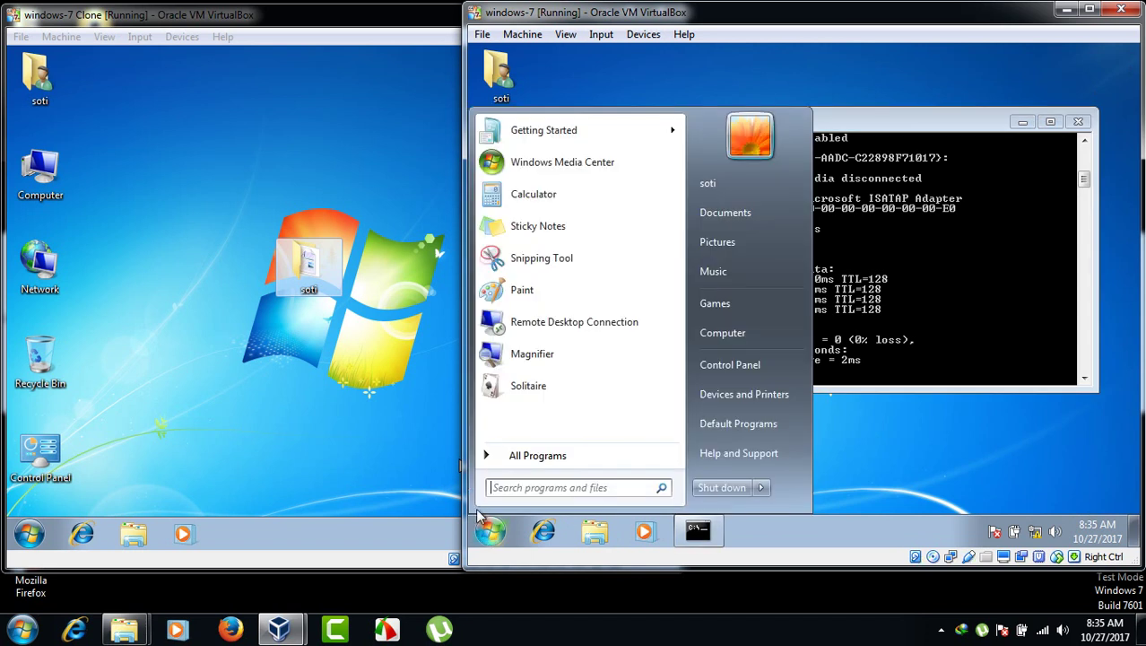
- Connect to \\192.168.1.151 and sign in with the network user name and password
{"action": "type", "text": "\\\\"}
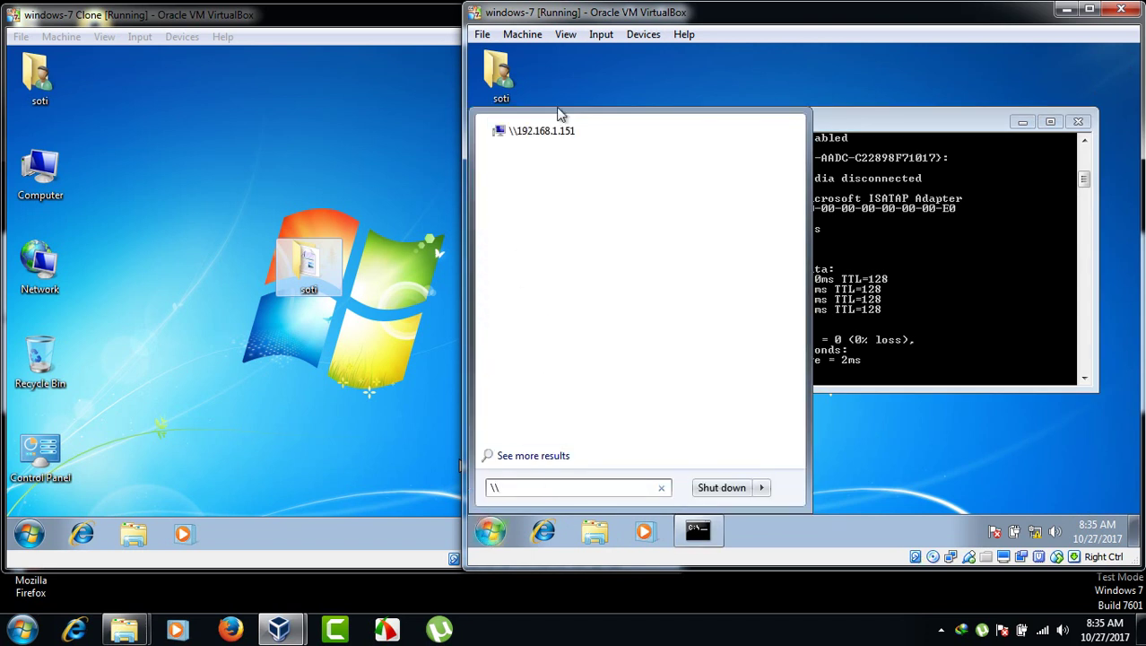
{"action": "left_click", "coordinate": [556, 132]}
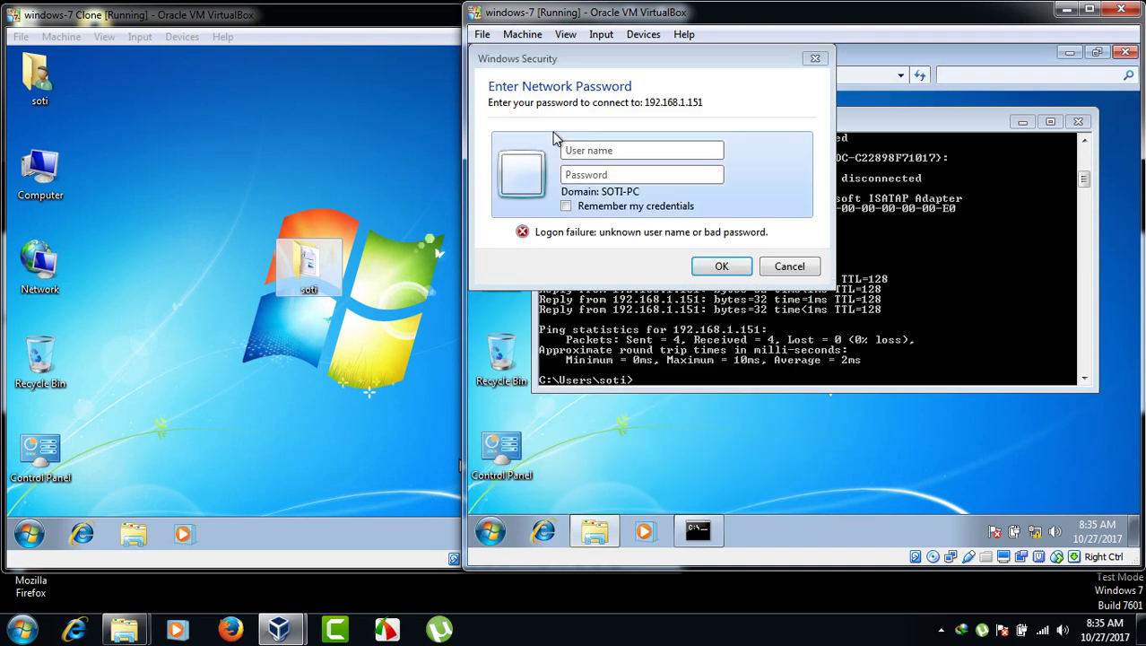
{"action": "left_click", "coordinate": [640, 152]}
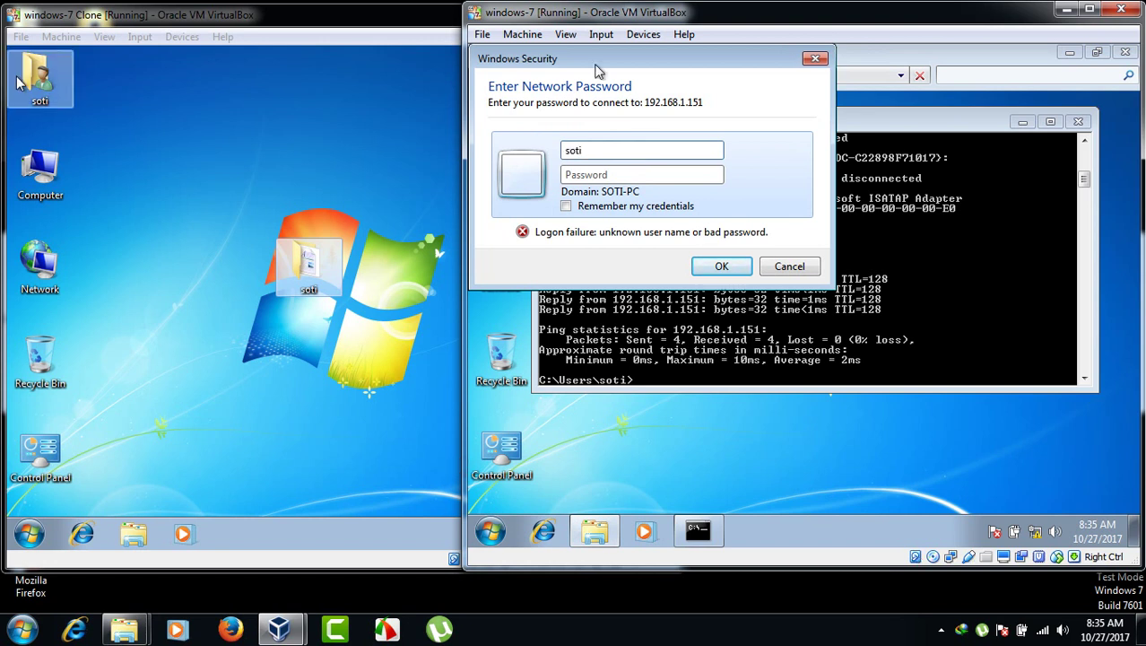
{"action": "key", "text": "Tab"}
{"action": "type", "text": "1"}
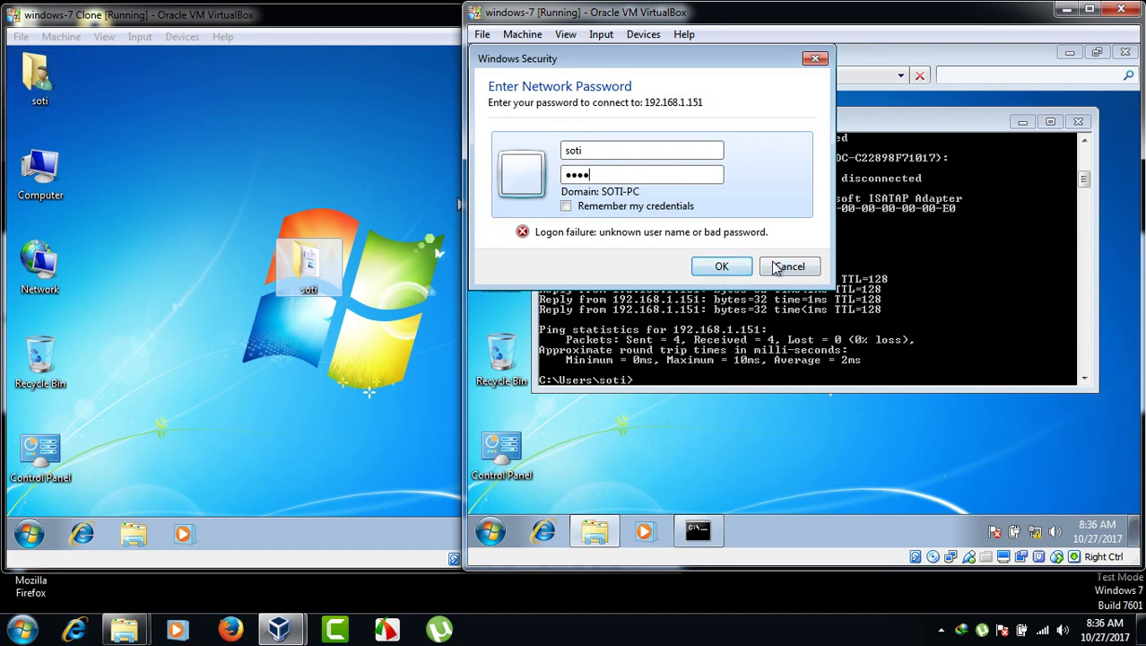
{"action": "left_click", "coordinate": [730, 268]}
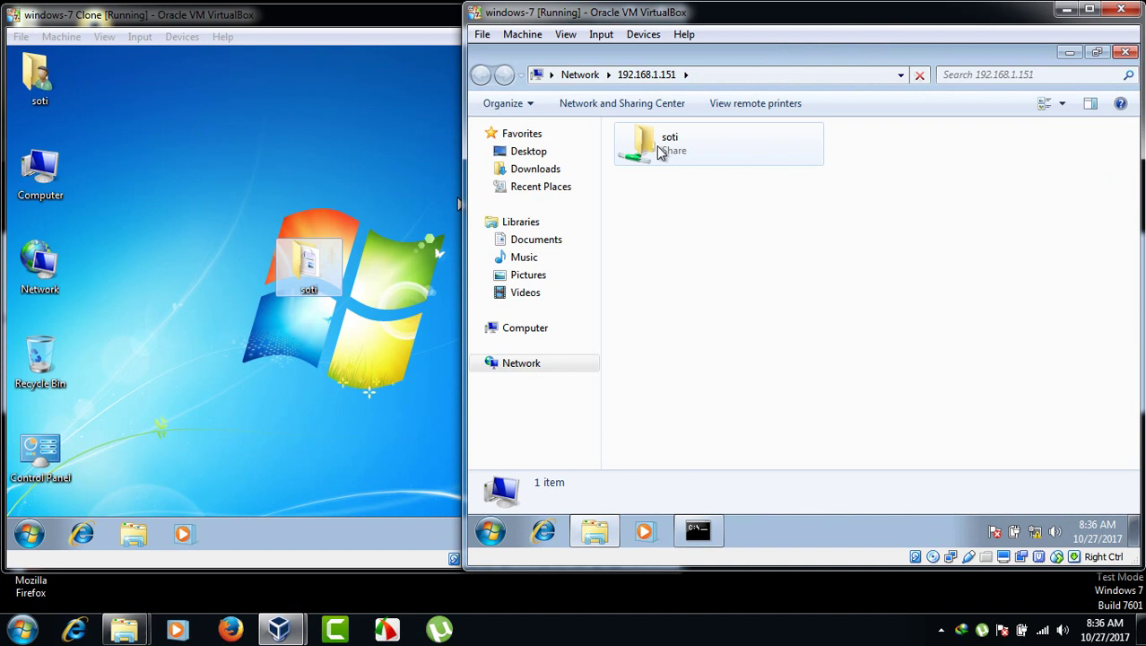
- Open the soti share to view its two items, then close the windows and open Computer
{"action": "double_click", "coordinate": [670, 150]}
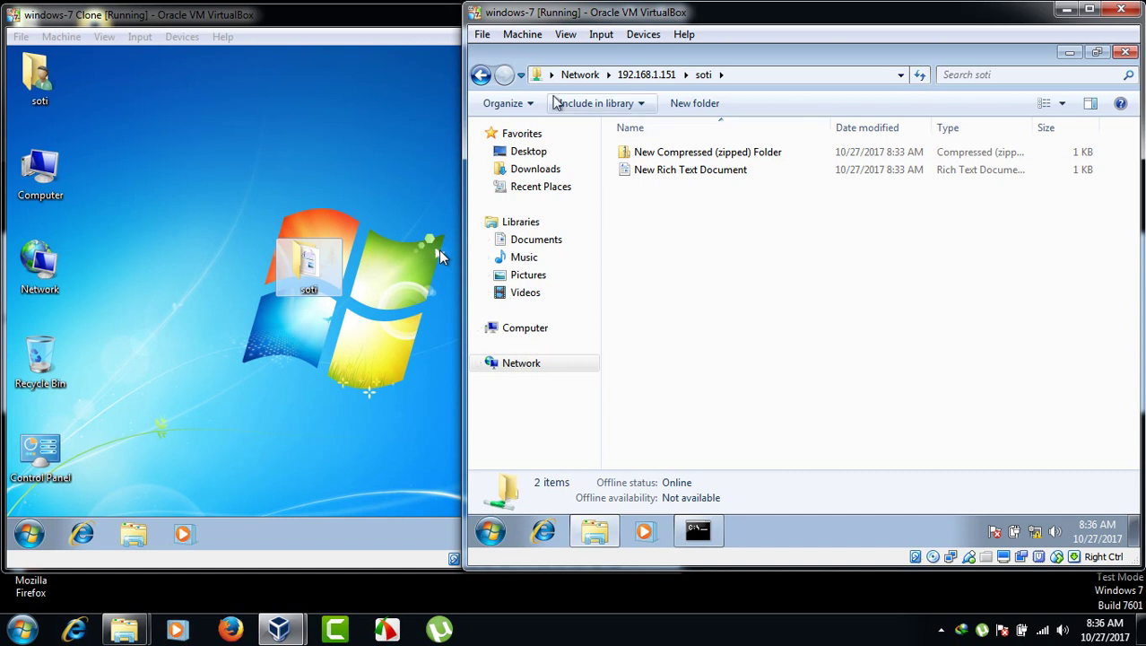
{"action": "left_click", "coordinate": [481, 75]}
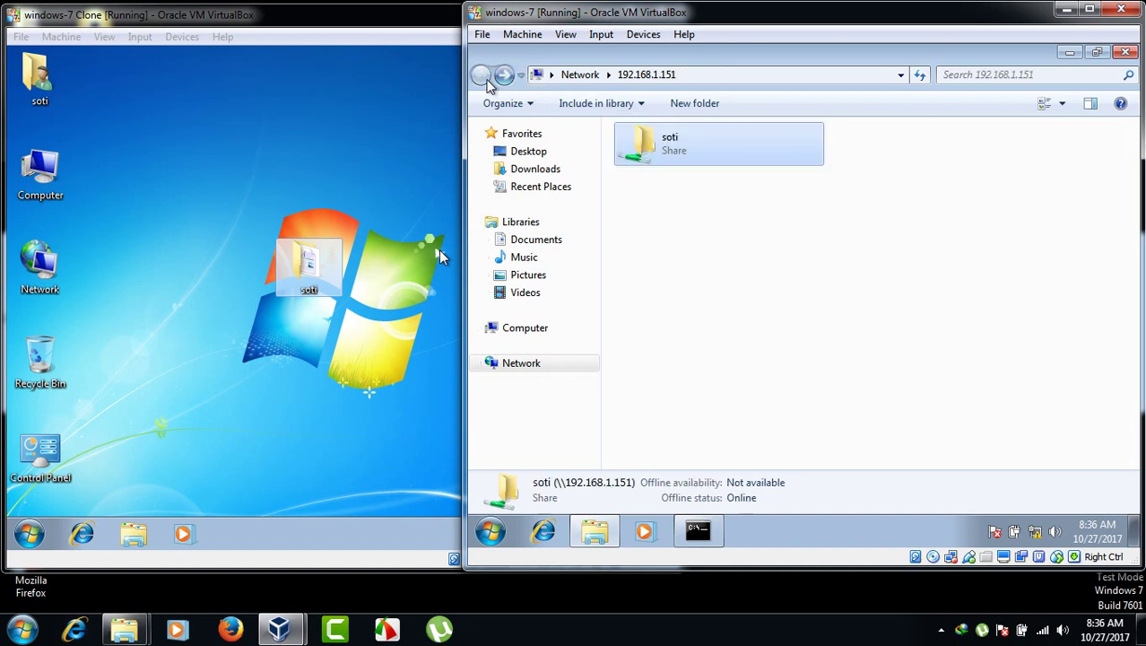
{"action": "right_click", "coordinate": [669, 154]}
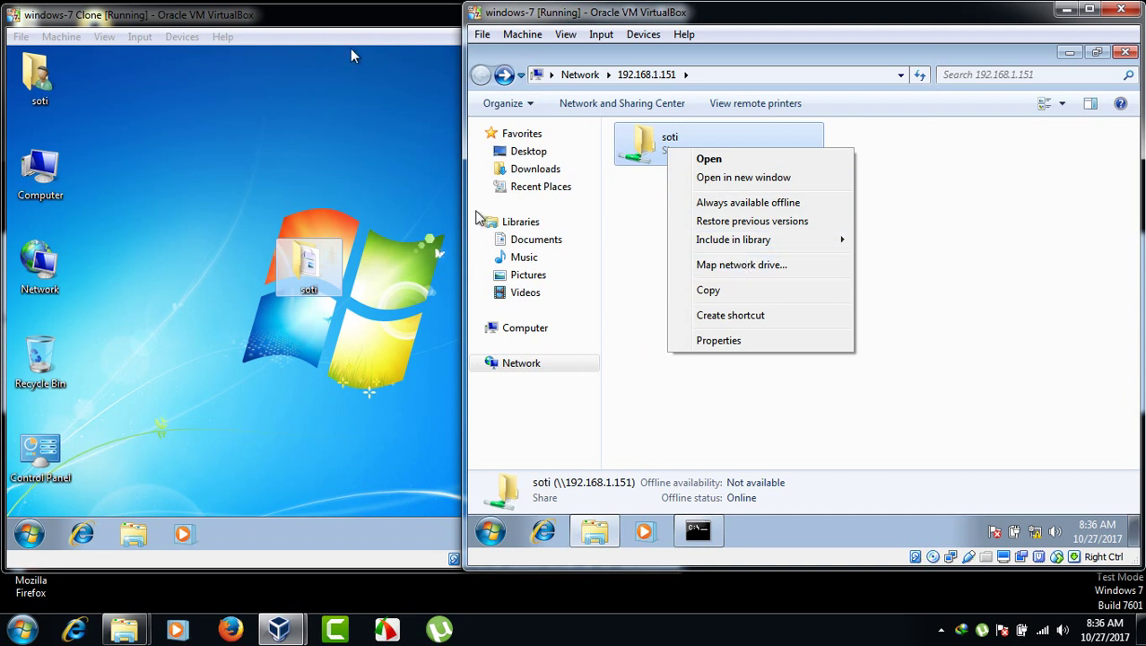
{"action": "left_click", "coordinate": [1126, 53]}
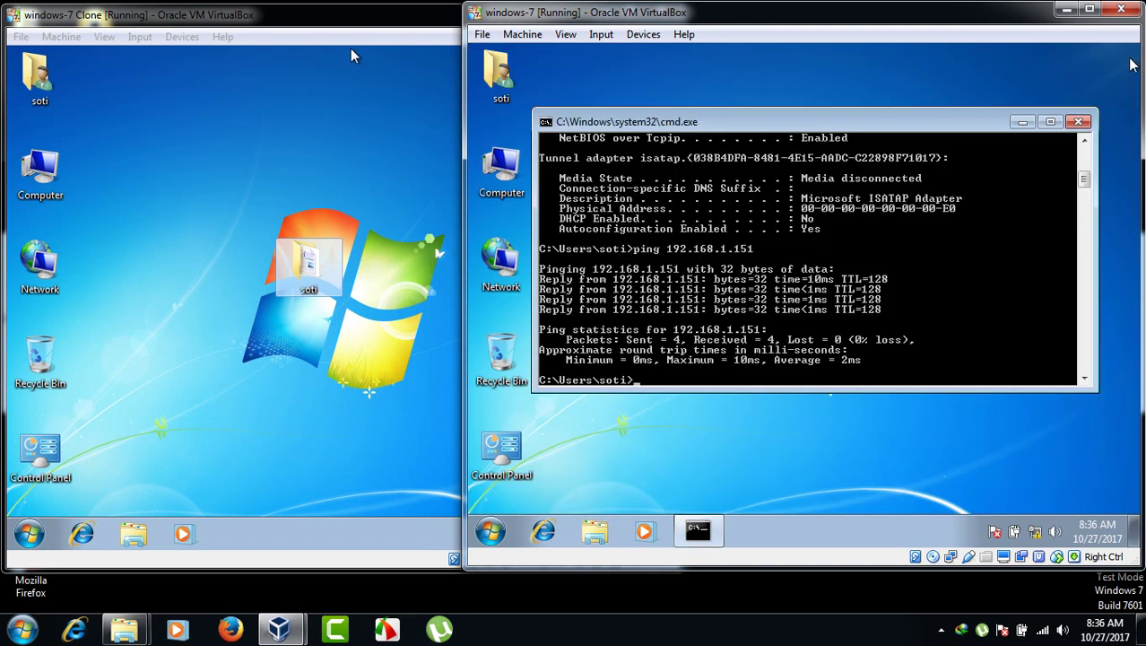
{"action": "left_click", "coordinate": [1079, 121]}
{"action": "double_click", "coordinate": [516, 166]}
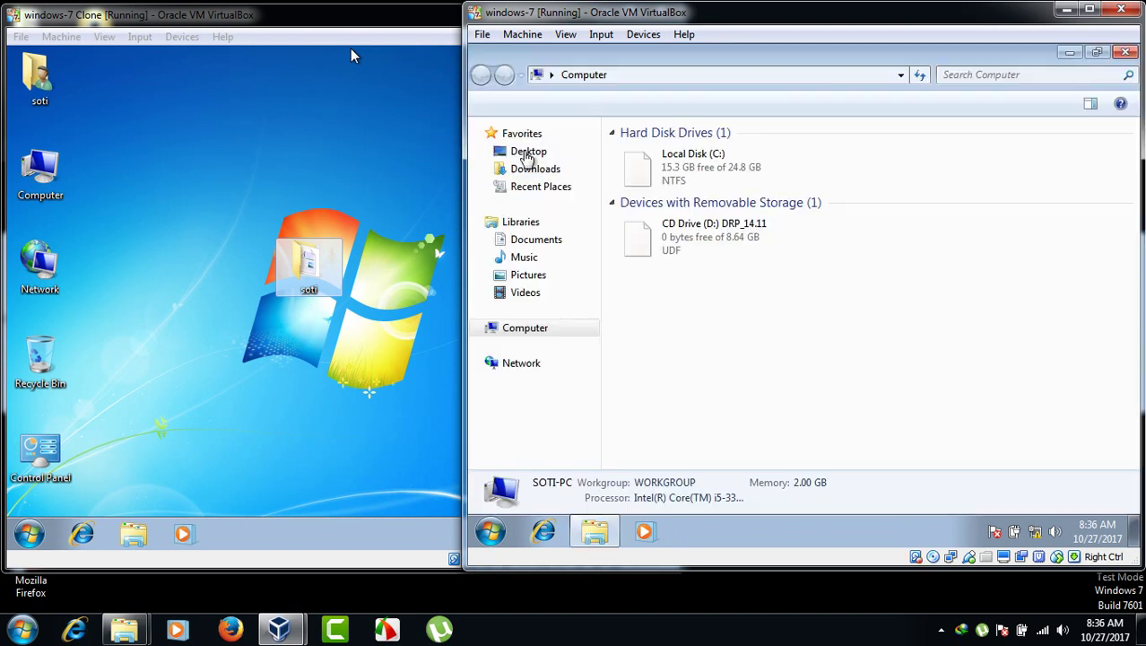
- Close Computer and open \\192.168.1.151 from the Start menu search
{"action": "left_click", "coordinate": [1126, 54]}
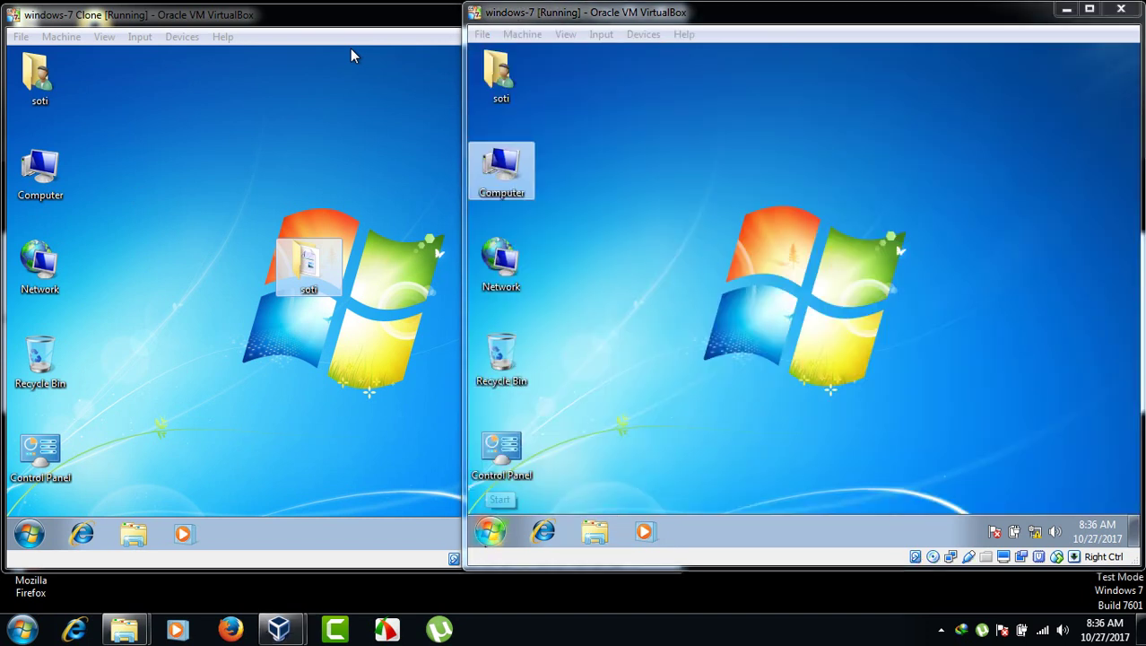
{"action": "left_click", "coordinate": [490, 534]}
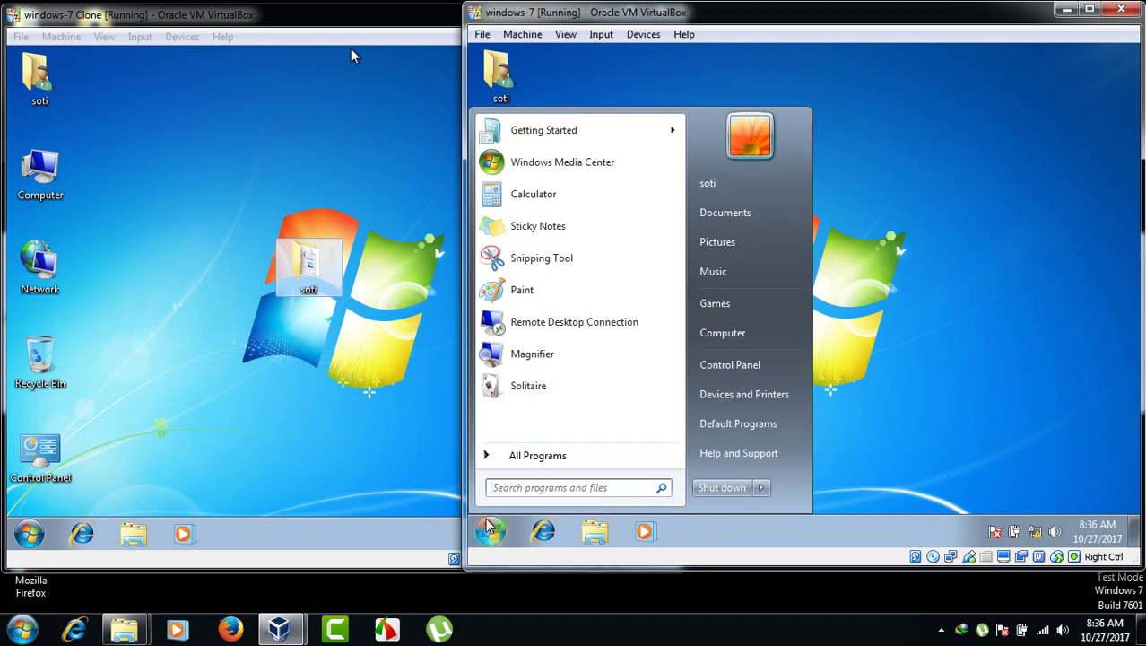
{"action": "type", "text": "\\\\192.168.1.151"}
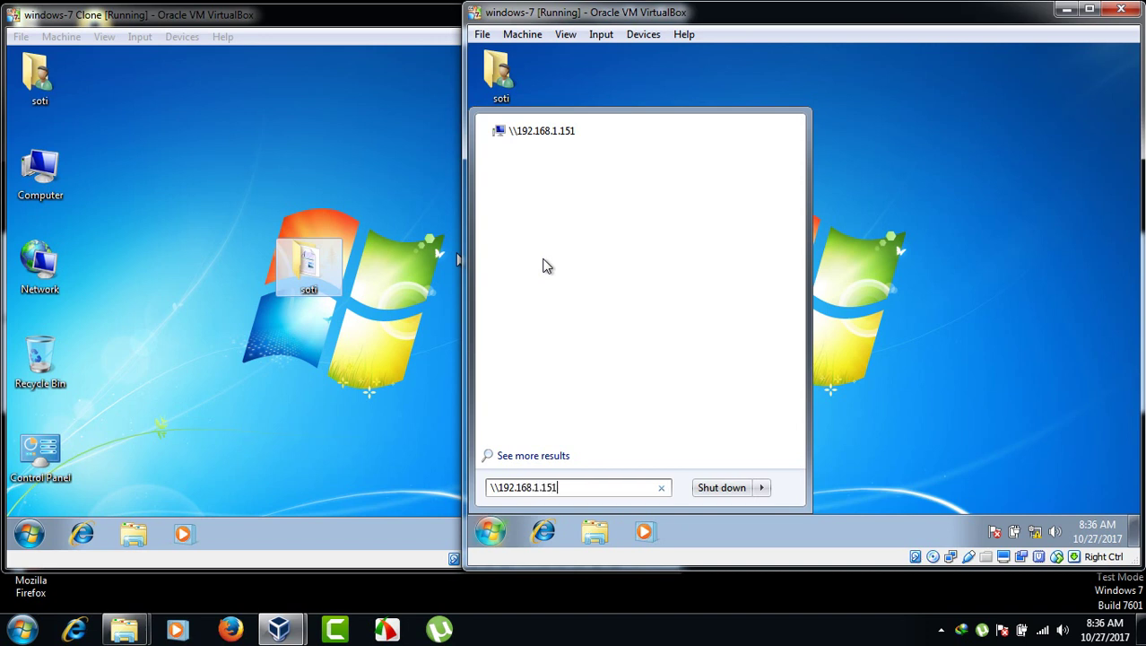
{"action": "key", "text": "Return"}
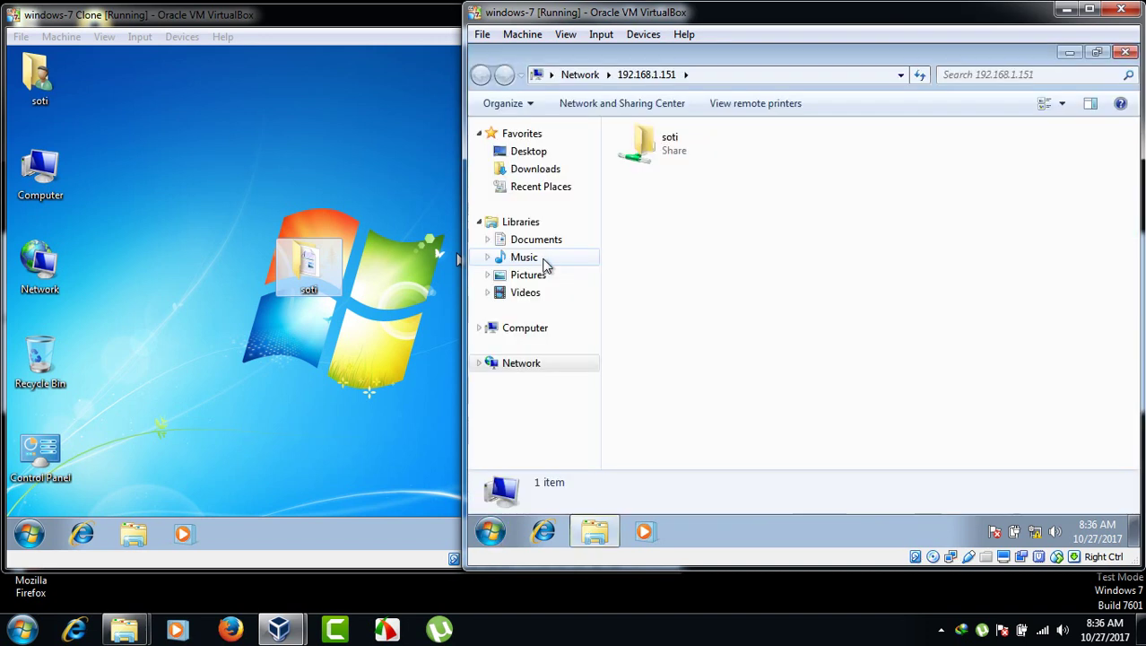
{"action": "left_click", "coordinate": [669, 142]}
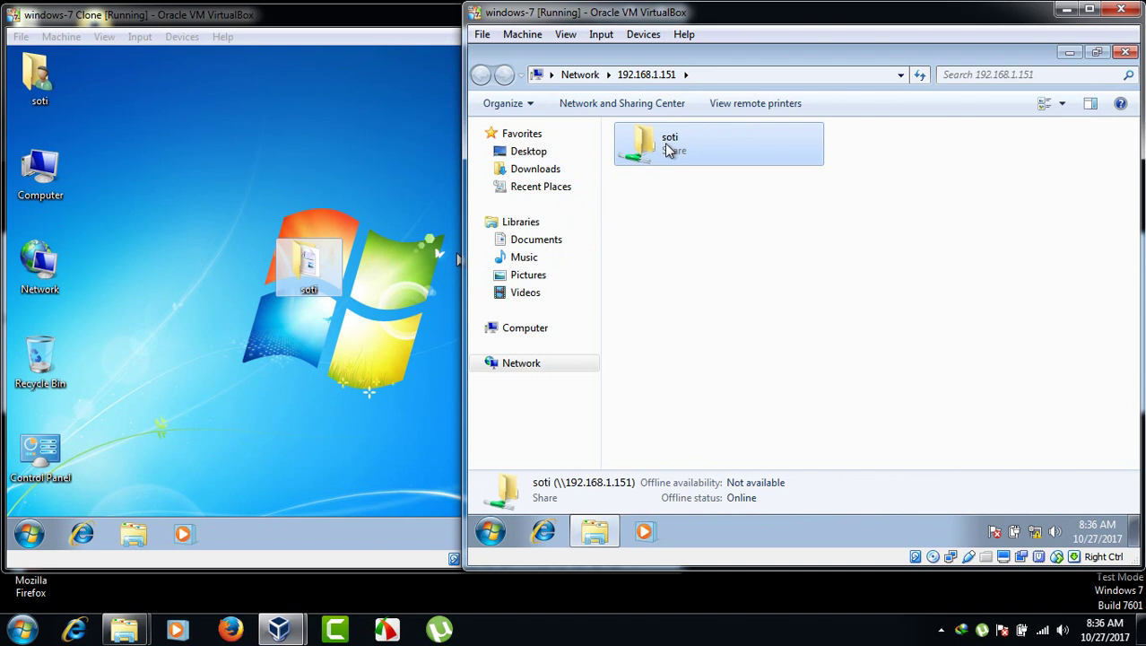
- Map the soti share as network drive Z: and close the Explorer windows
{"action": "right_click", "coordinate": [668, 151]}
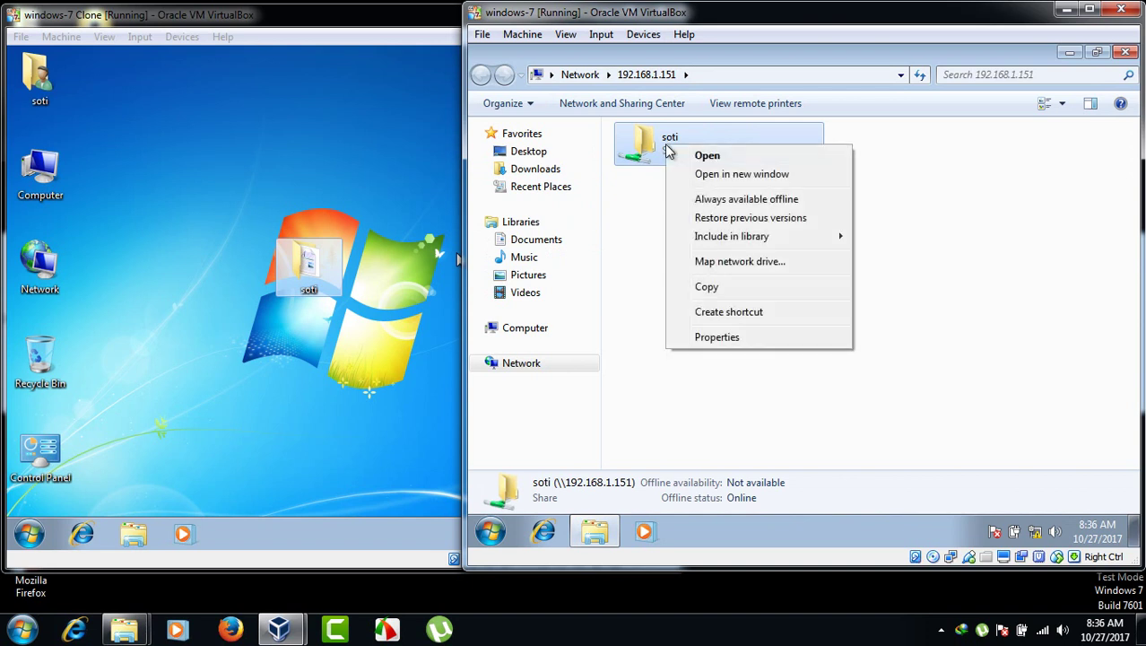
{"action": "left_click", "coordinate": [700, 262]}
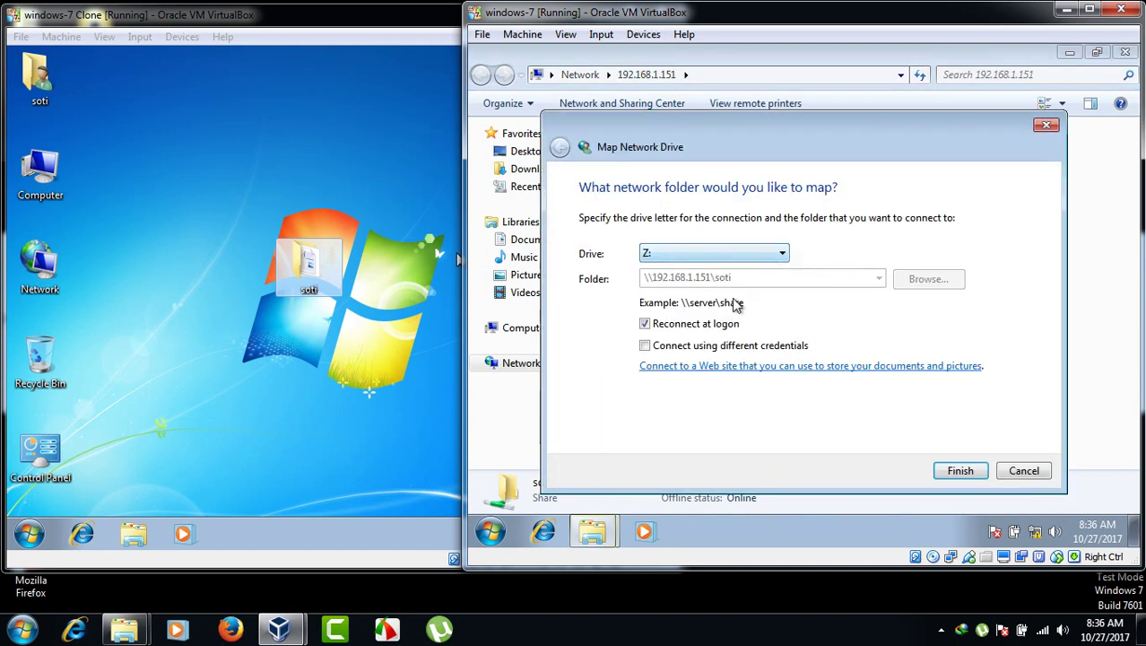
{"action": "left_click", "coordinate": [776, 257]}
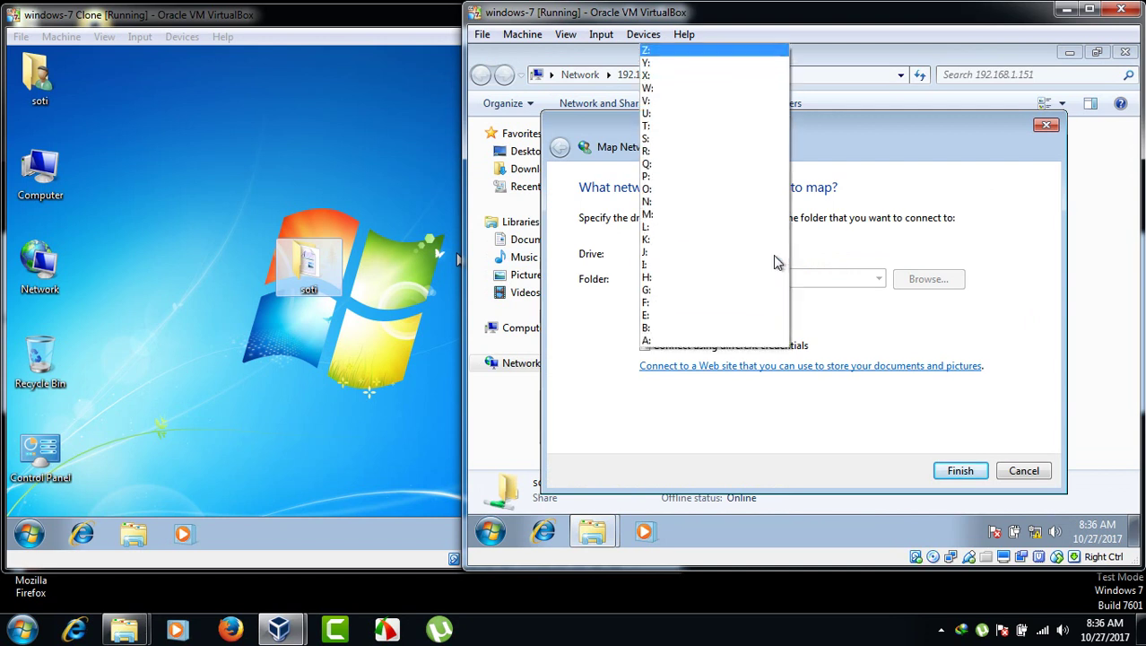
{"action": "left_click", "coordinate": [881, 182]}
{"action": "left_click", "coordinate": [957, 469]}
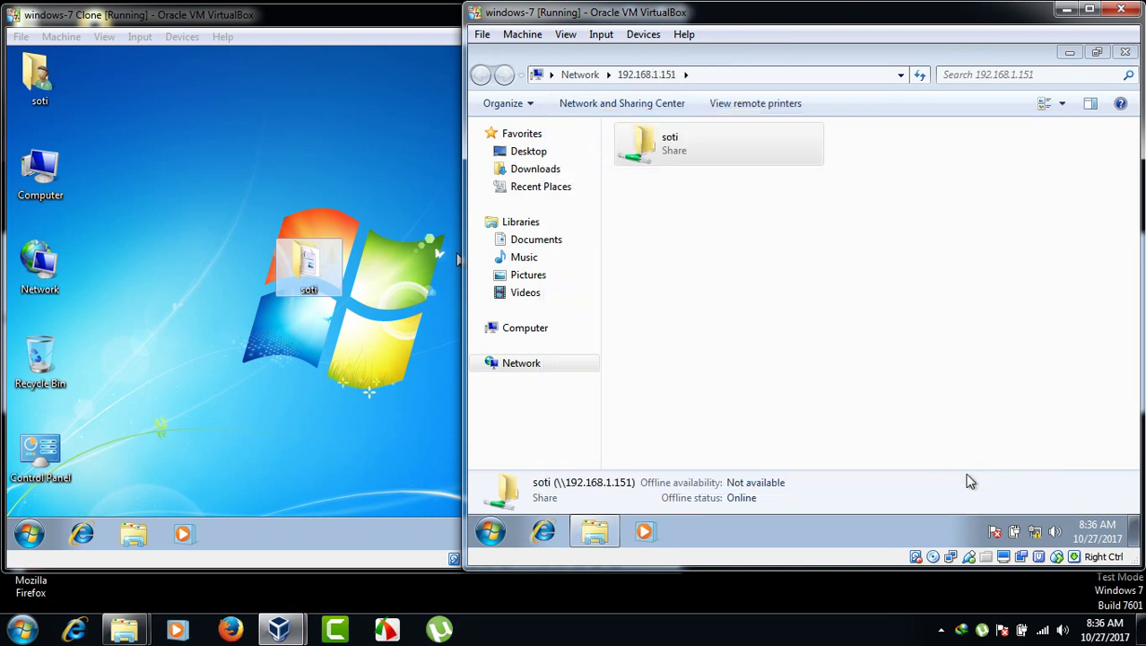
{"action": "left_click", "coordinate": [1125, 52]}
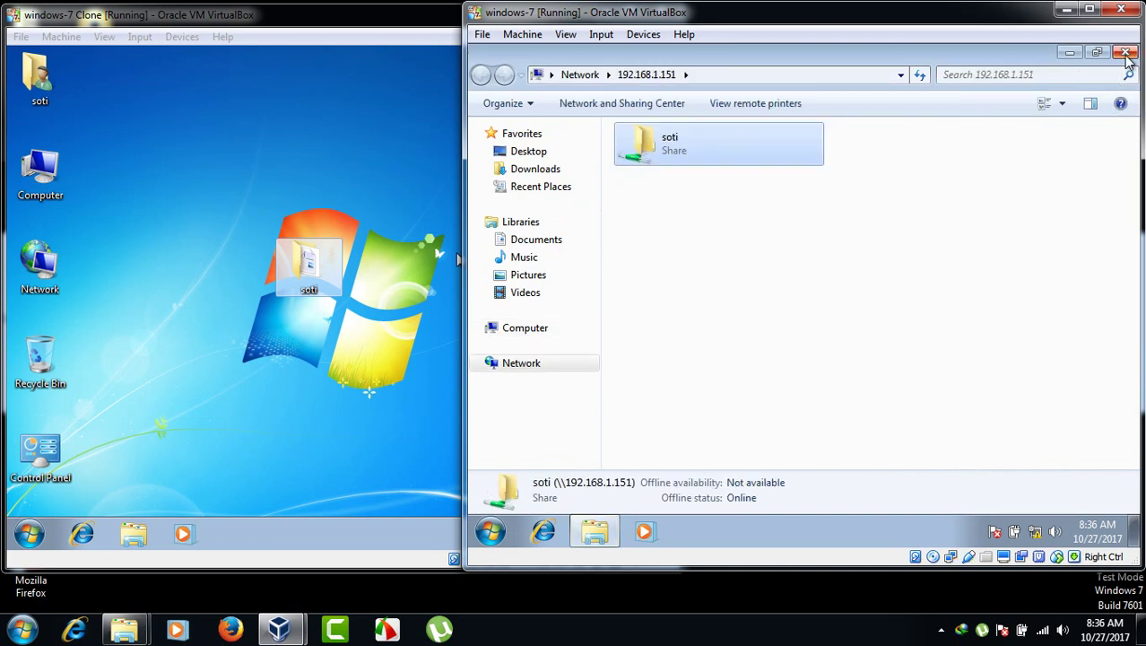
{"action": "left_click", "coordinate": [1126, 53]}
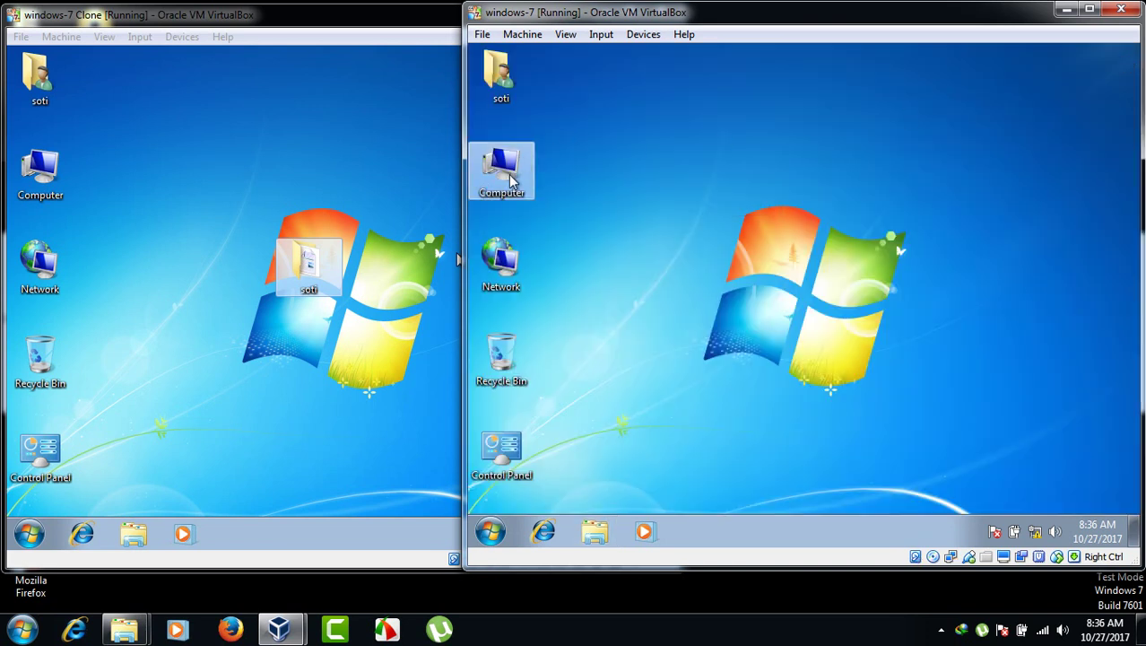
- Open the mapped soti (Z:) drive and create a folder named after the person
{"action": "double_click", "coordinate": [496, 175]}
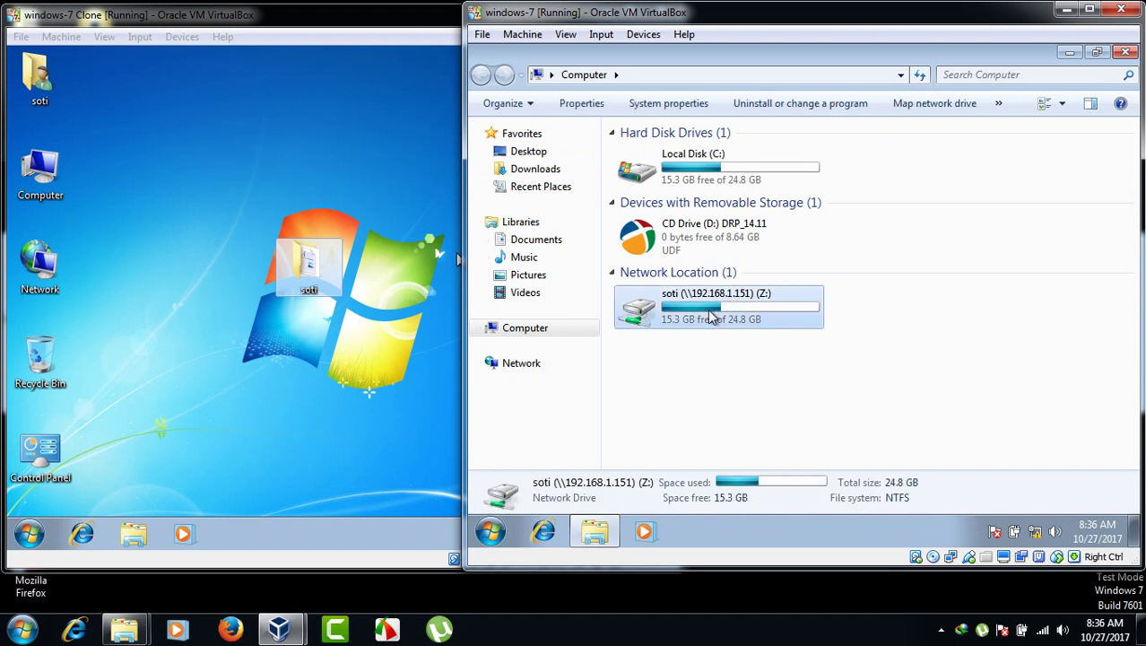
{"action": "double_click", "coordinate": [689, 314]}
{"action": "right_click", "coordinate": [705, 252]}
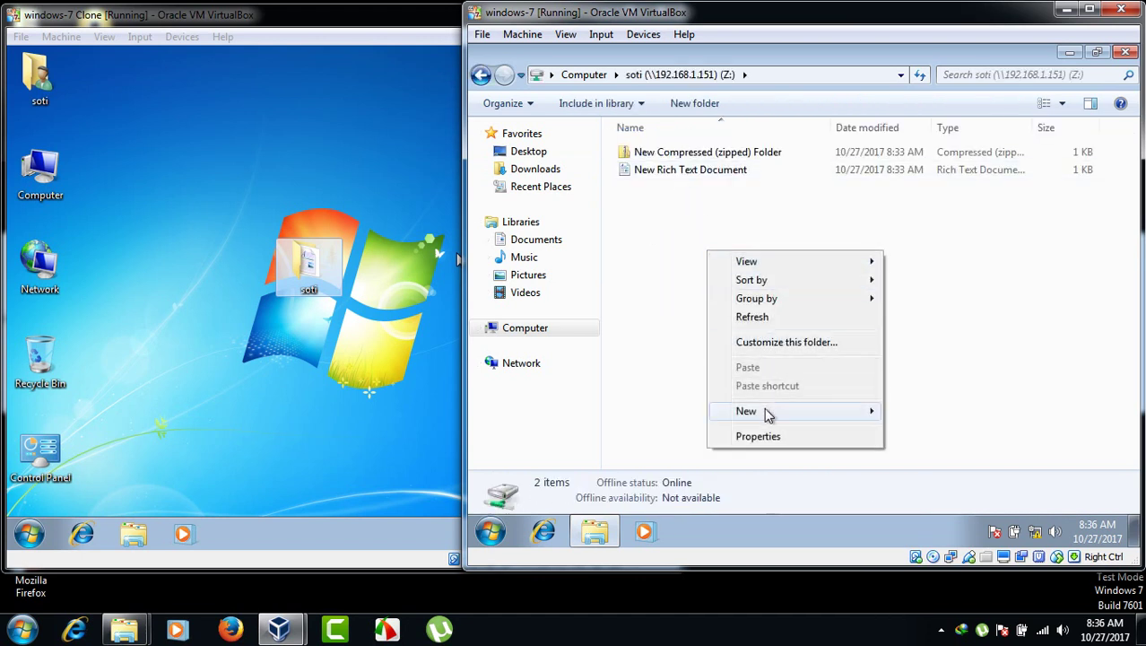
{"action": "mouse_move", "coordinate": [767, 413]}
{"action": "left_click", "coordinate": [933, 256]}
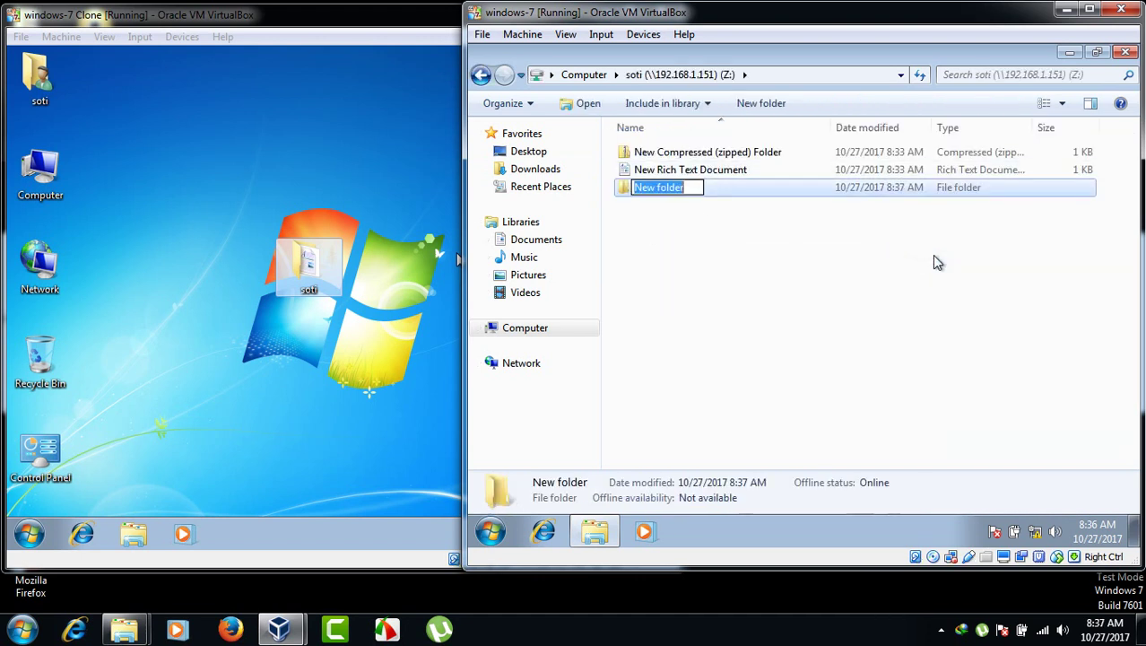
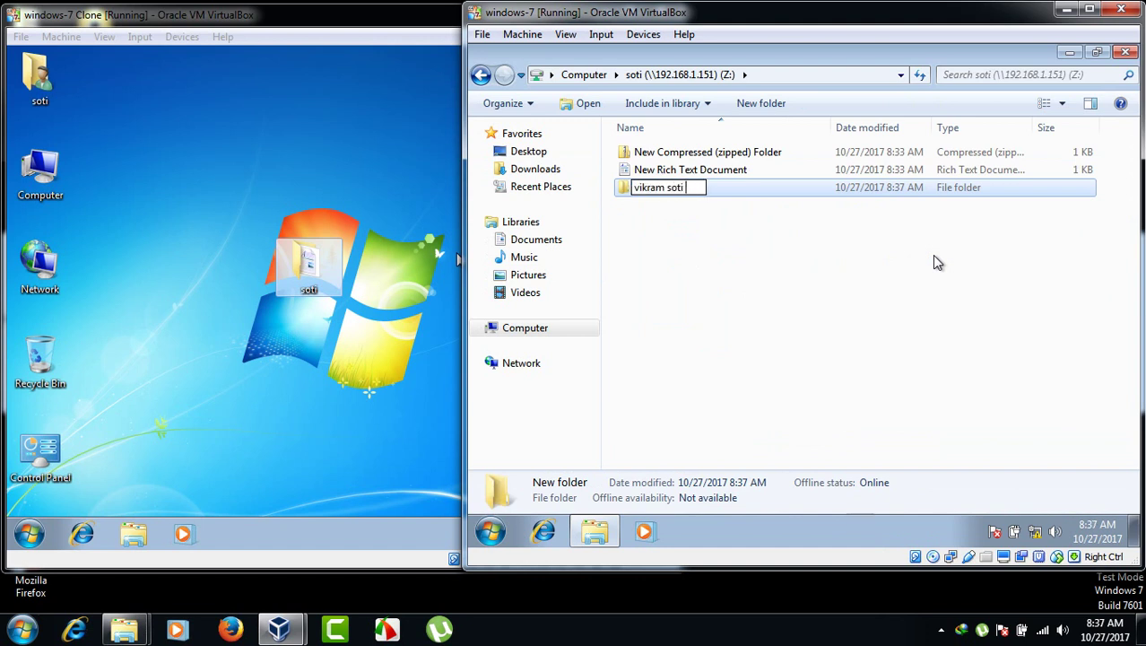
{"action": "key", "text": "Return"}
- Create a second folder named 'soti computer' on Z:
{"action": "right_click", "coordinate": [871, 251]}
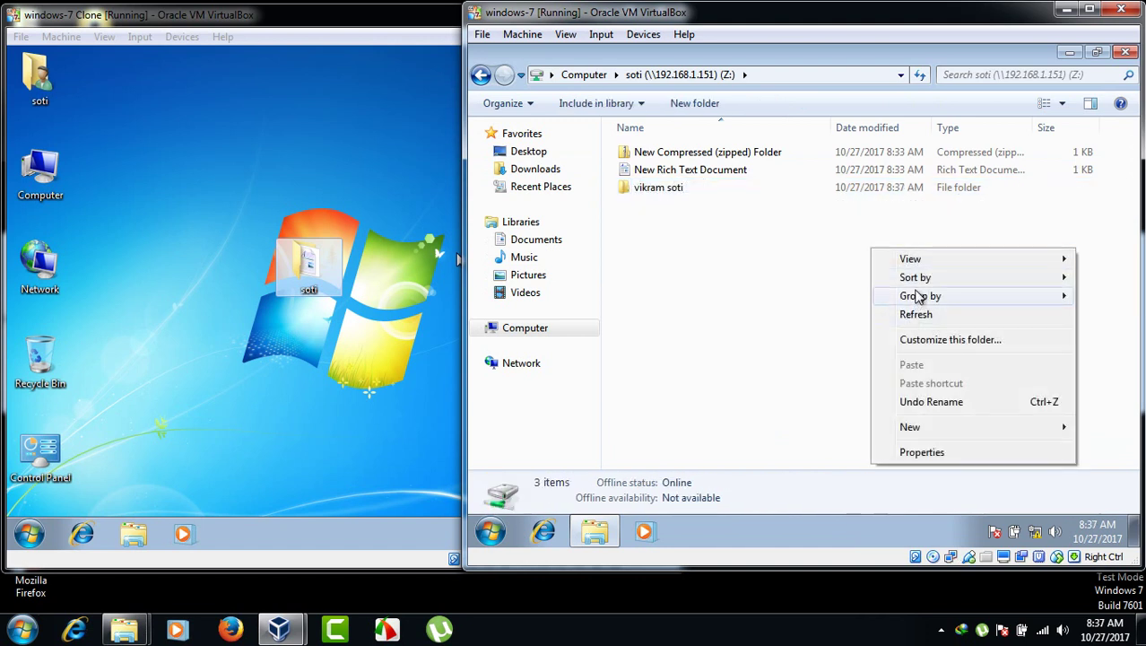
{"action": "mouse_move", "coordinate": [921, 424]}
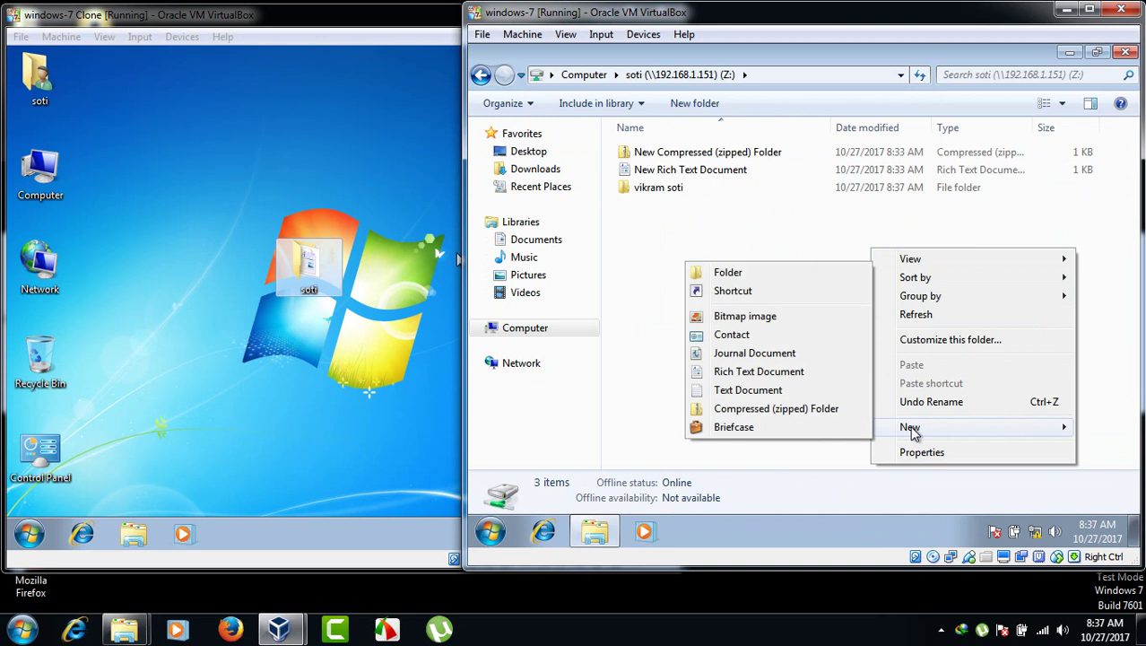
{"action": "left_click", "coordinate": [756, 278]}
{"action": "type", "text": "soti computer"}
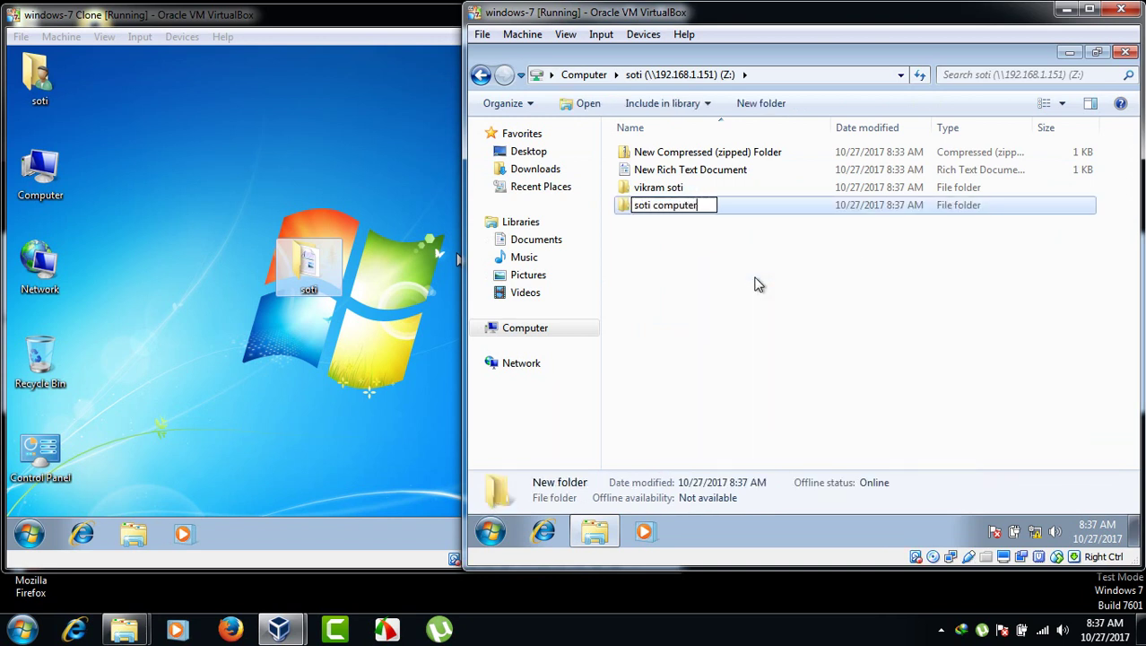
{"action": "key", "text": "Return"}
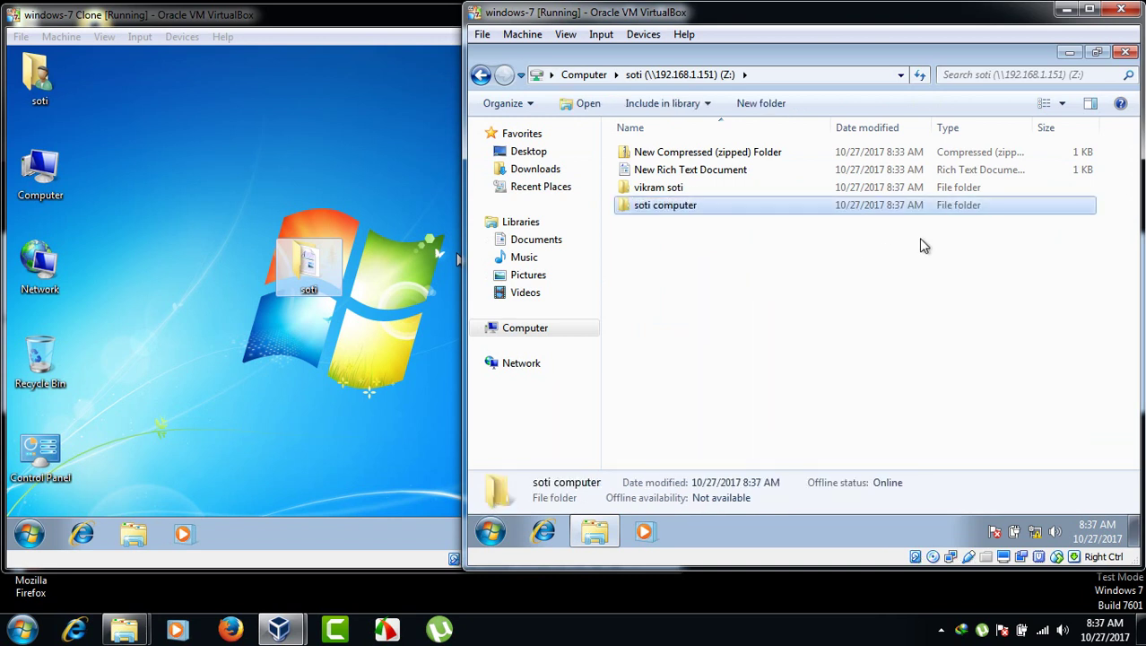
{"action": "left_click", "coordinate": [343, 306]}
- Create a folder named abcd inside the first VM's soti folder
{"action": "double_click", "coordinate": [328, 296]}
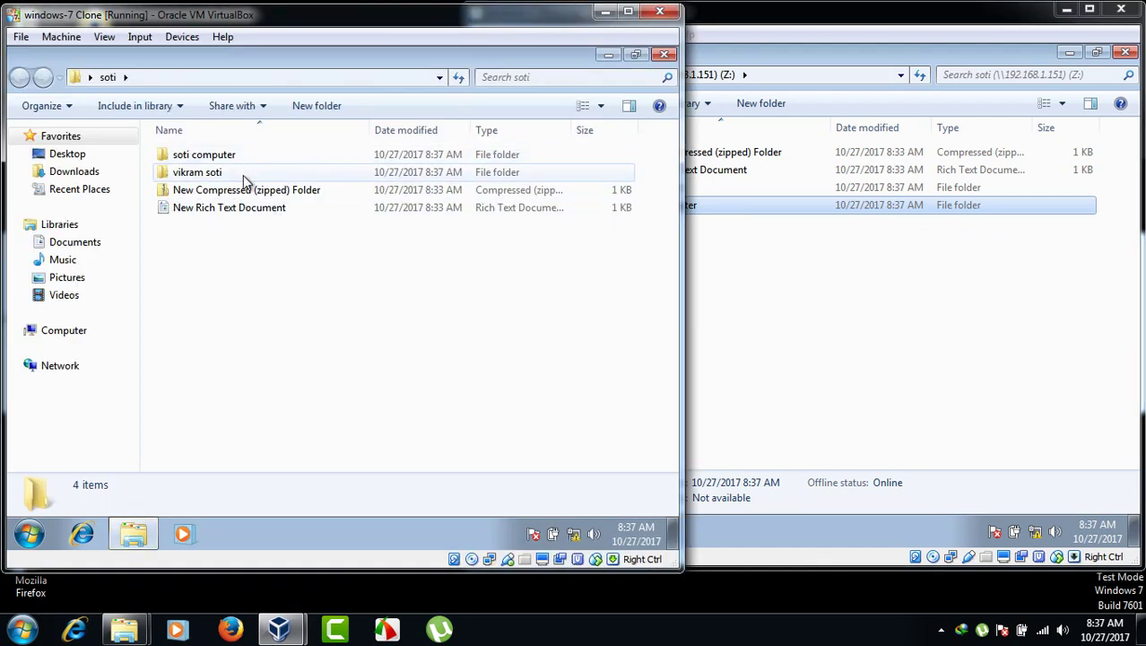
{"action": "right_click", "coordinate": [251, 270]}
{"action": "mouse_move", "coordinate": [339, 474]}
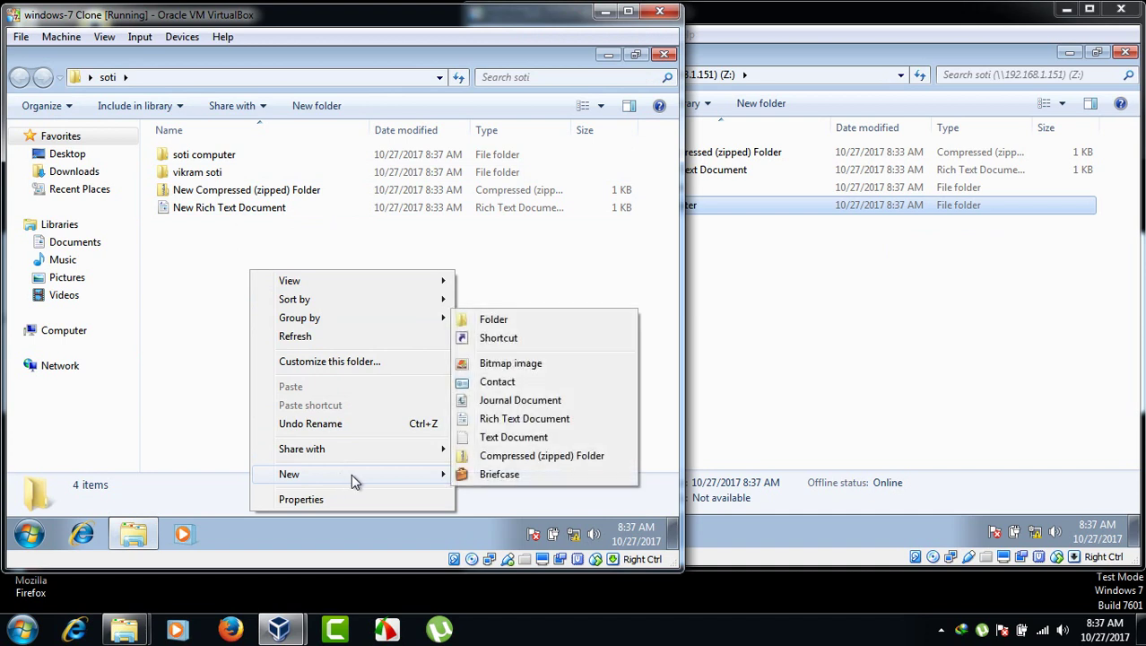
{"action": "left_click", "coordinate": [498, 321]}
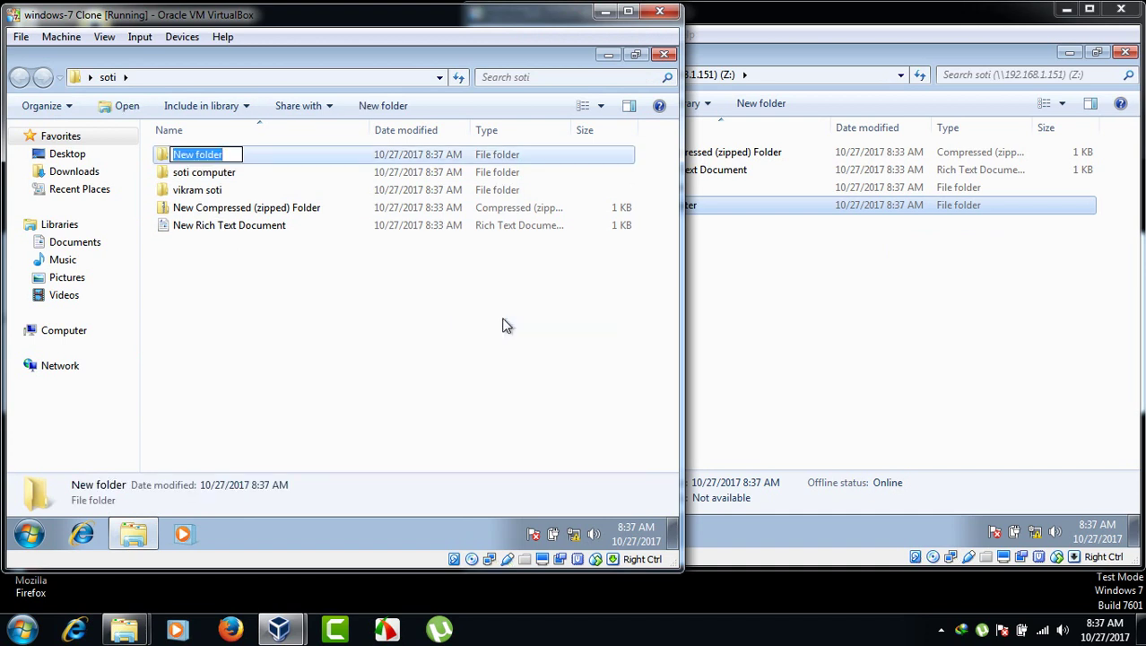
{"action": "type", "text": "abcd"}
{"action": "key", "text": "Return"}
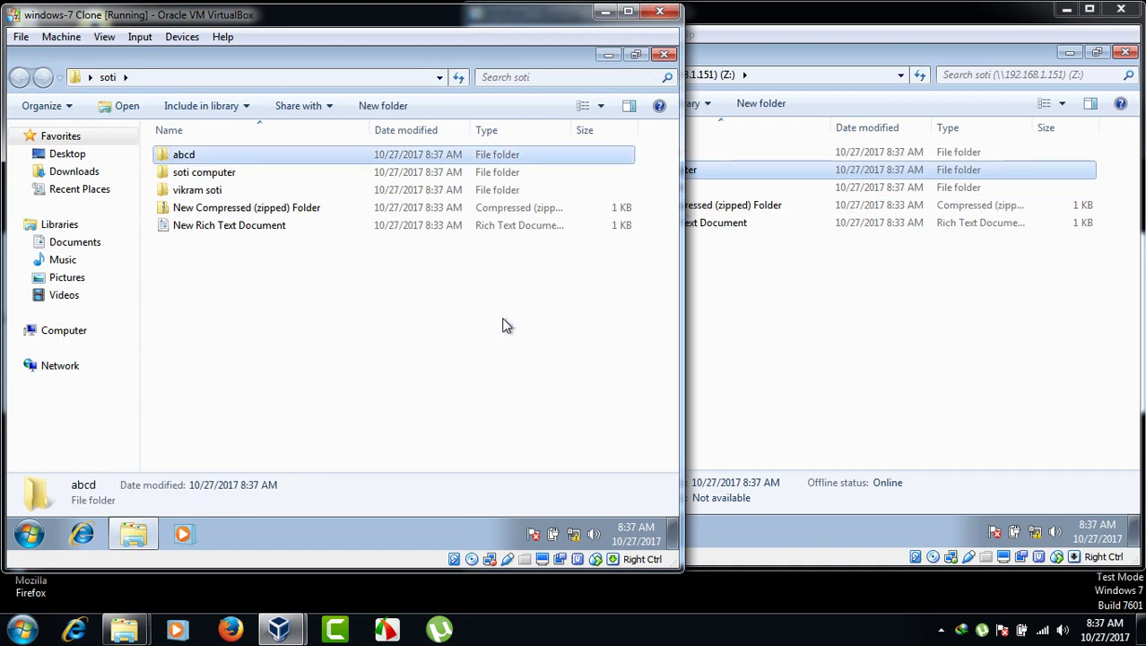
- Check that abcd appears on the second VM's Z: drive, then close both windows and minimize VirtualBox
{"action": "left_click", "coordinate": [690, 420]}
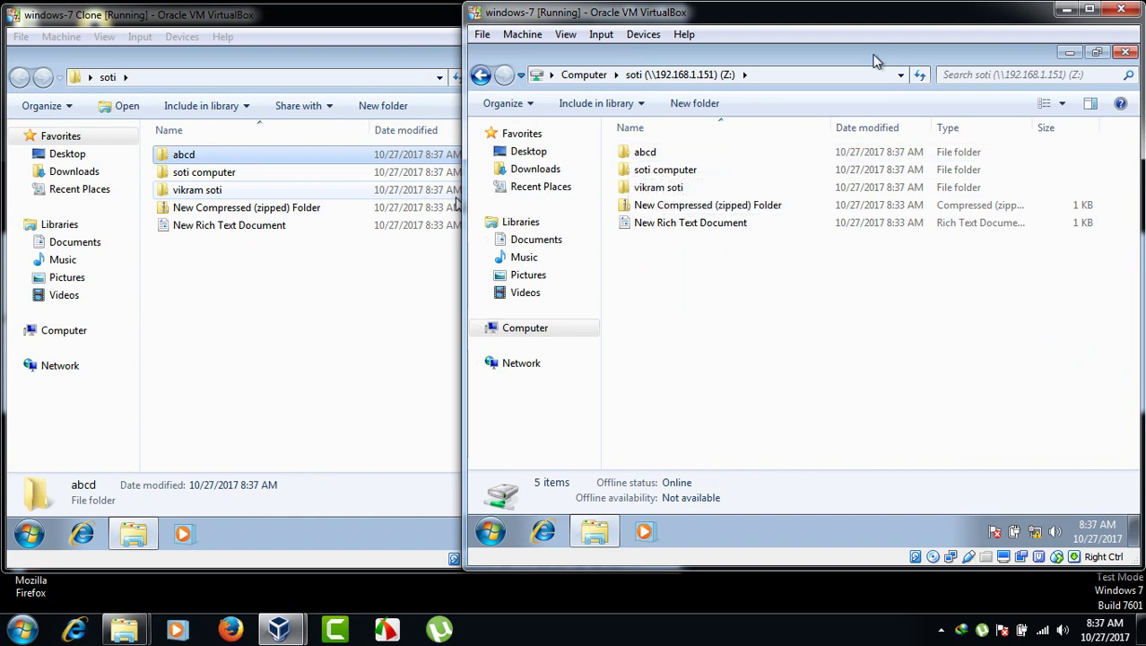
{"action": "left_click", "coordinate": [1127, 52]}
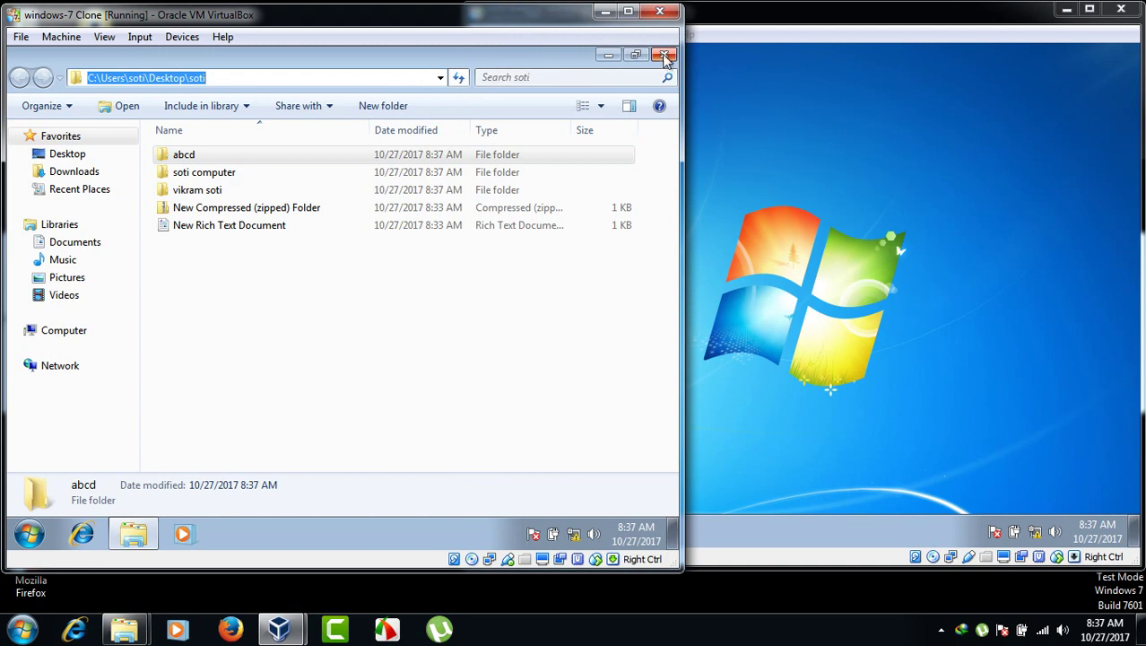
{"action": "left_click", "coordinate": [662, 54]}
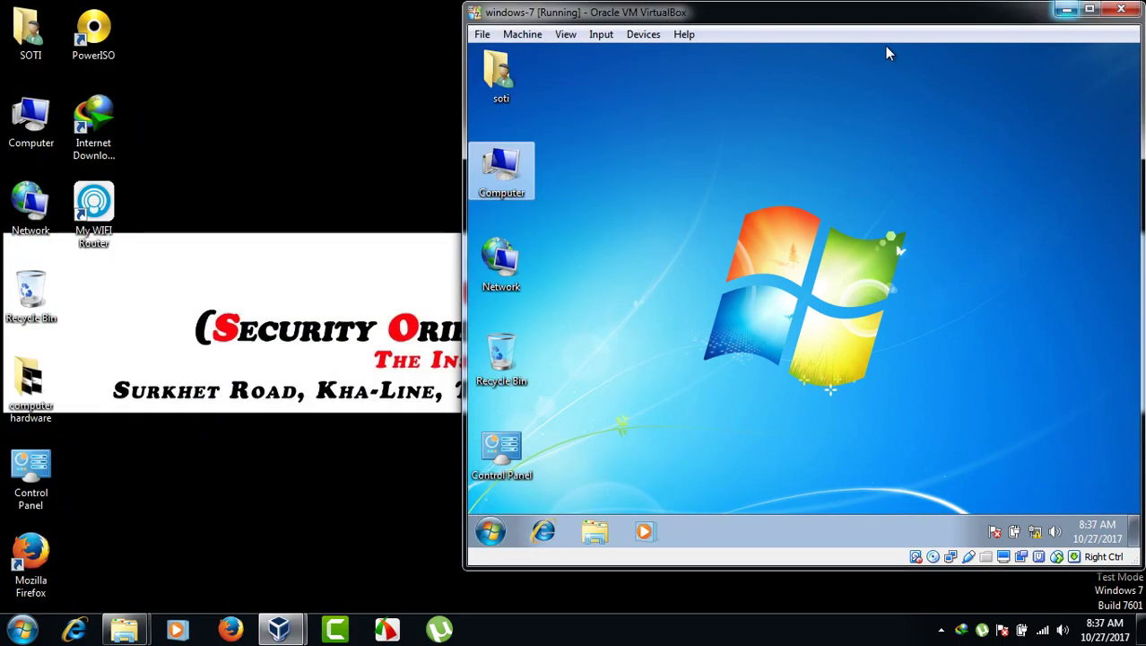
{"action": "left_click", "coordinate": [1066, 8]}
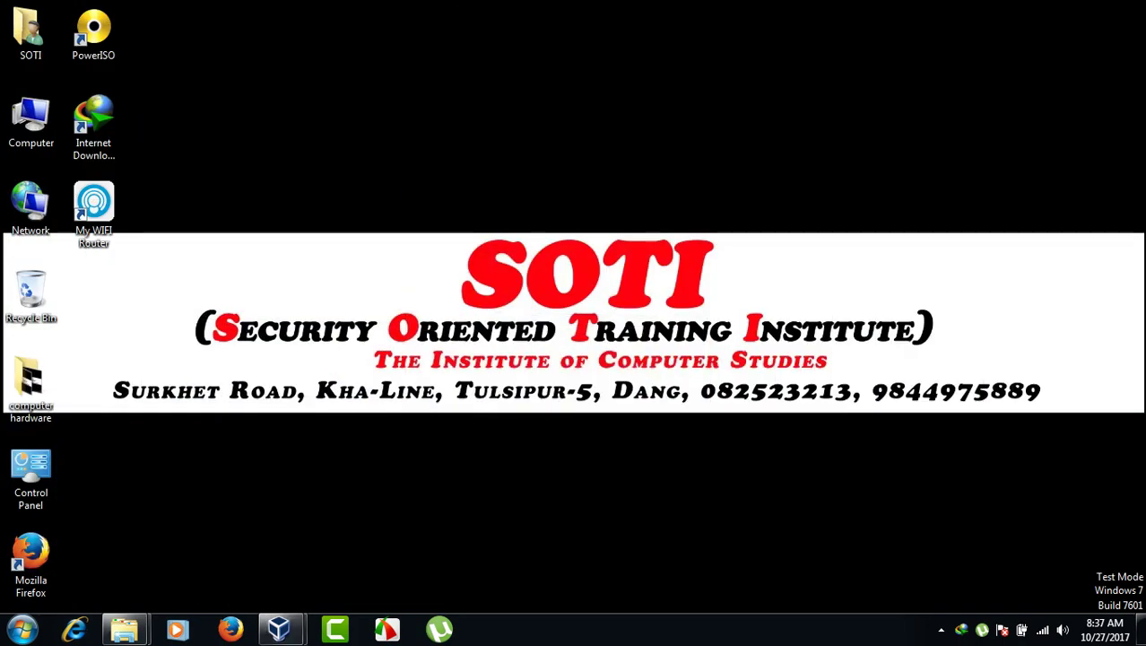